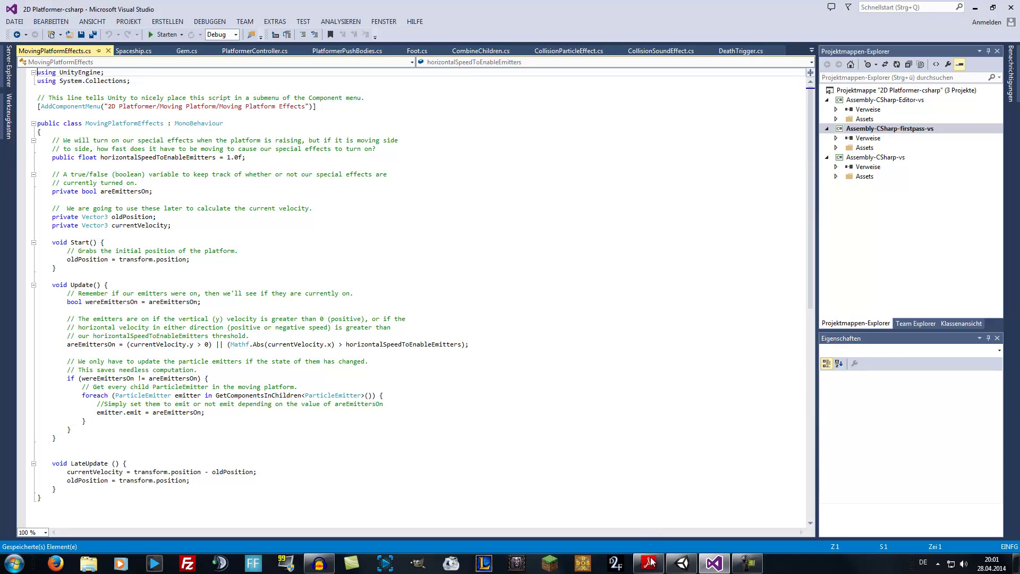
# Glance at the tutorial PDF, then return to the MovingPlatformEffects script.
pyautogui.click(648, 563)
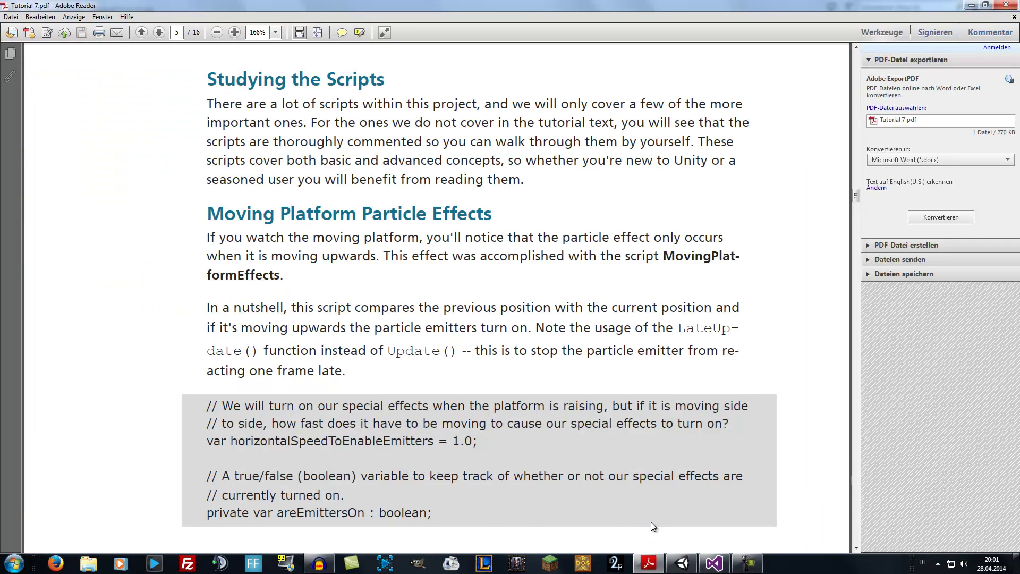
pyautogui.click(714, 563)
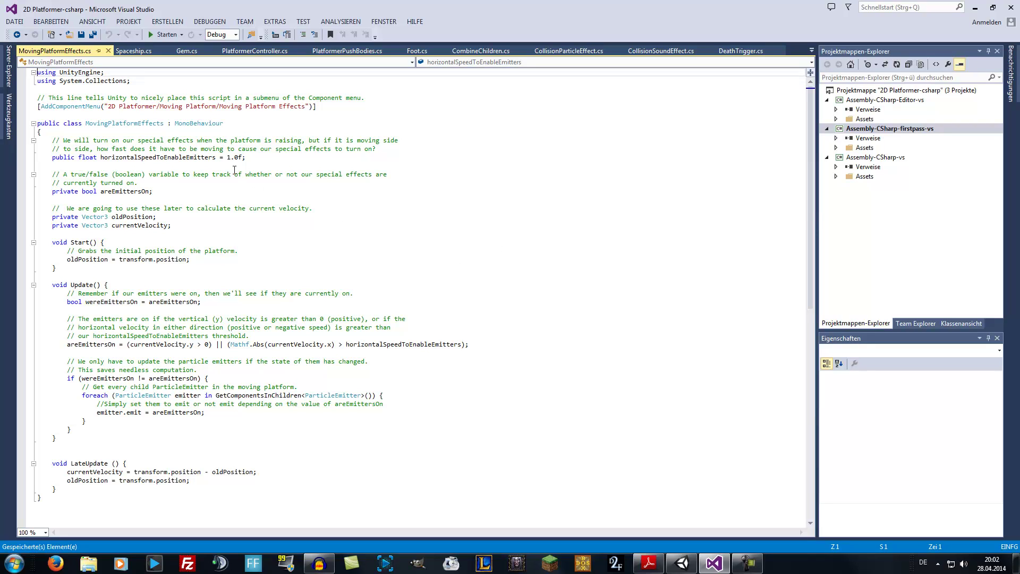
# Read the tutorial's MovingPlatformEffects code listing on pages 6–7 of Tutorial 7.pdf.
pyautogui.moveTo(232, 160)
pyautogui.click(649, 563)
pyautogui.scroll(-3, 416, 373)
pyautogui.scroll(-4, 415, 374)
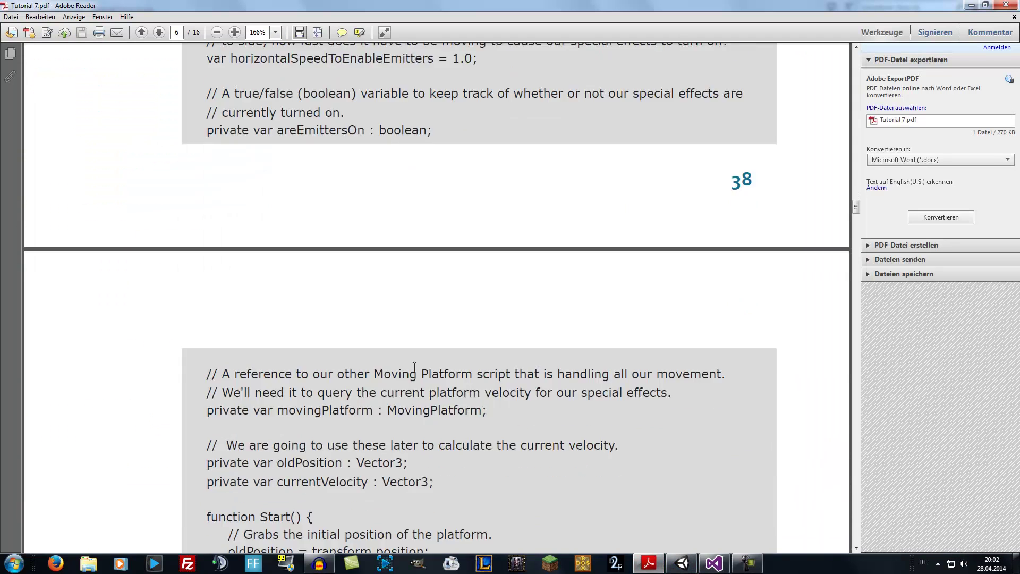
pyautogui.scroll(-2, 416, 374)
pyautogui.scroll(-3, 417, 370)
pyautogui.scroll(-2, 417, 367)
pyautogui.scroll(-3, 418, 366)
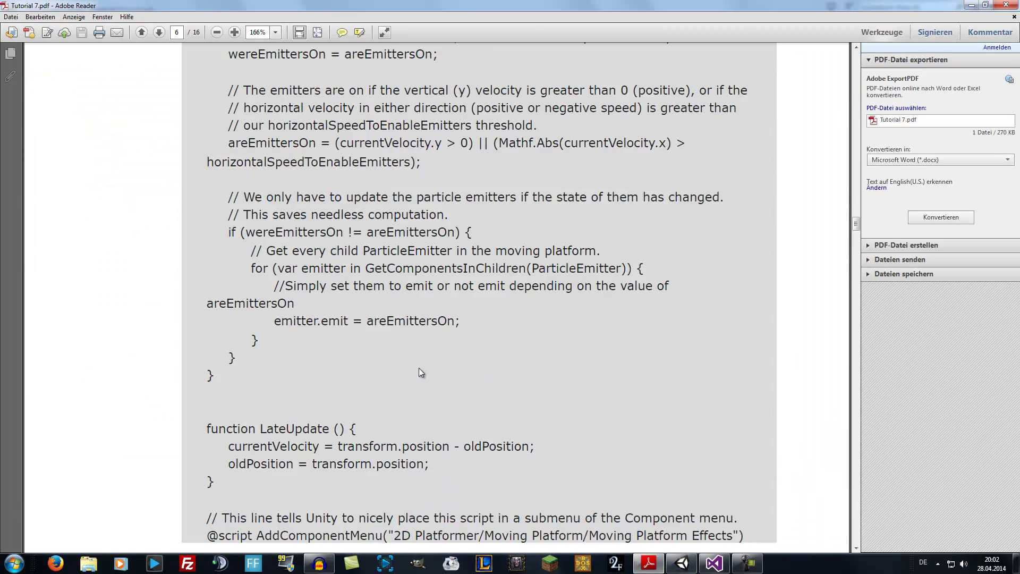
pyautogui.scroll(-4, 418, 368)
pyautogui.scroll(-3, 422, 366)
pyautogui.scroll(-4, 421, 367)
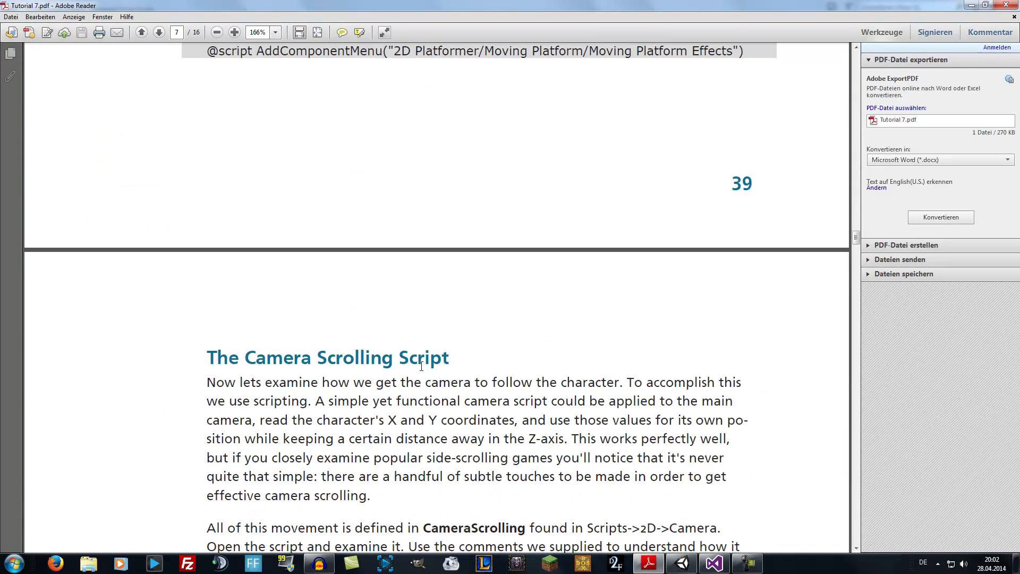
pyautogui.scroll(3, 419, 368)
pyautogui.scroll(3, 393, 371)
# Scroll MovingPlatformEffects.cs and check Quick Info on the Update variables that toggle the emitters.
pyautogui.click(716, 564)
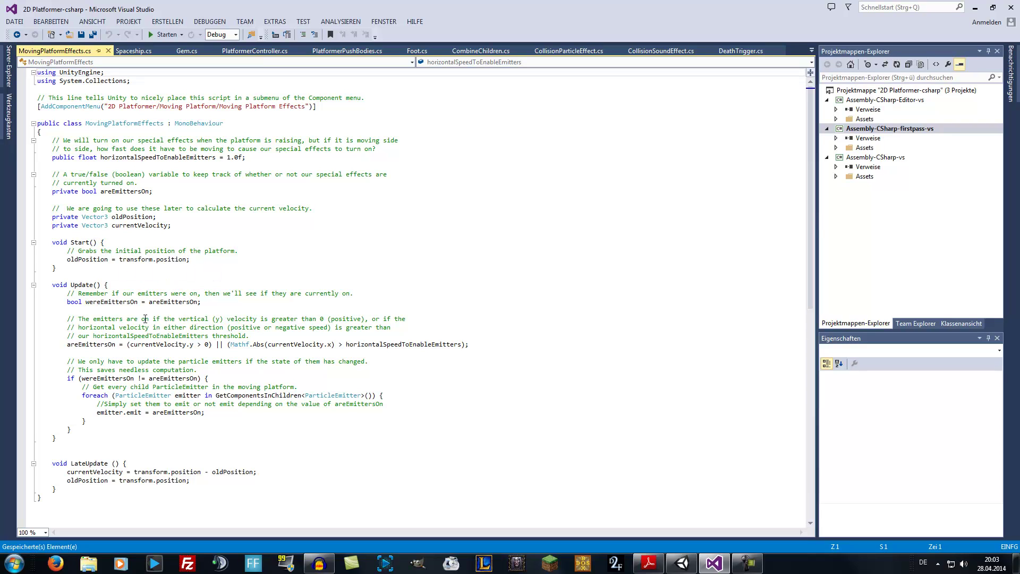
pyautogui.scroll(-1, 130, 267)
pyautogui.scroll(-1, 125, 264)
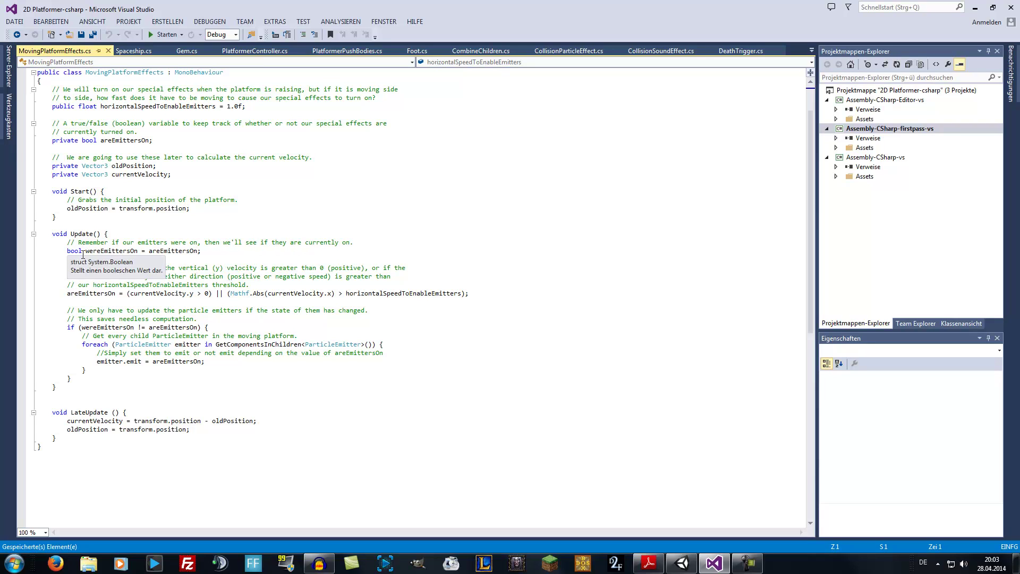
pyautogui.scroll(2, 138, 252)
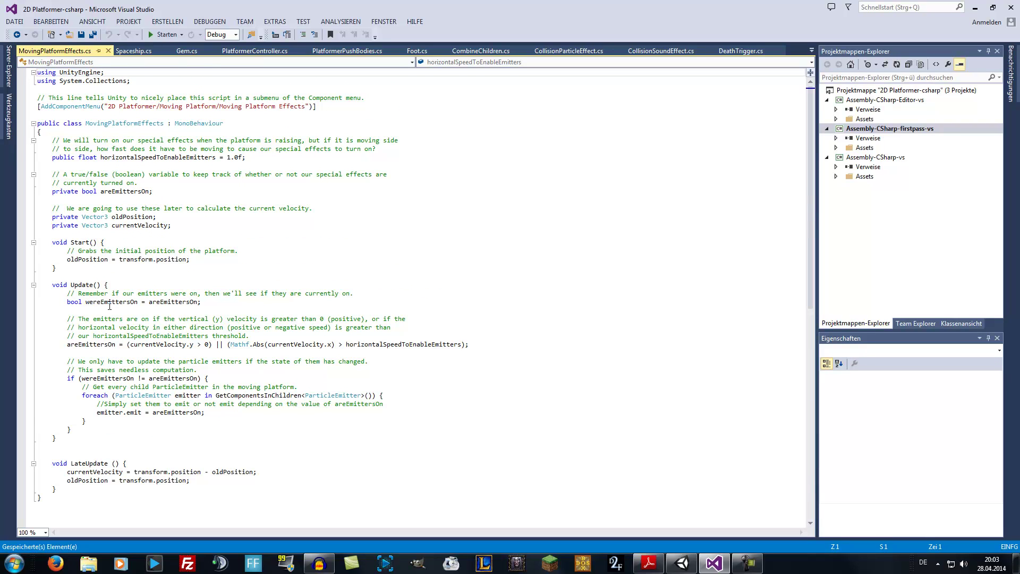
pyautogui.moveTo(170, 302)
pyautogui.scroll(-1, 56, 377)
pyautogui.scroll(-2, 56, 377)
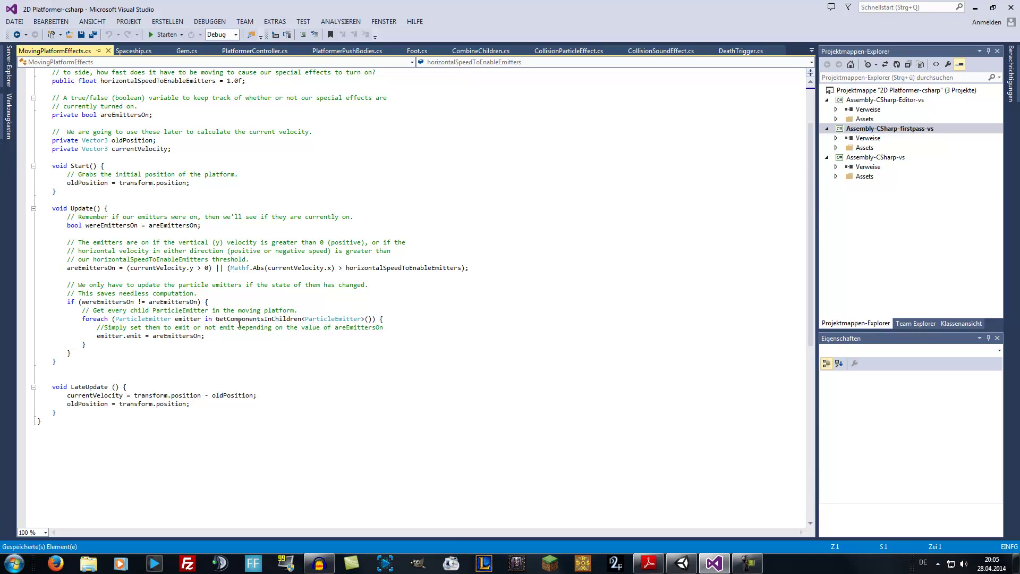
pyautogui.click(682, 562)
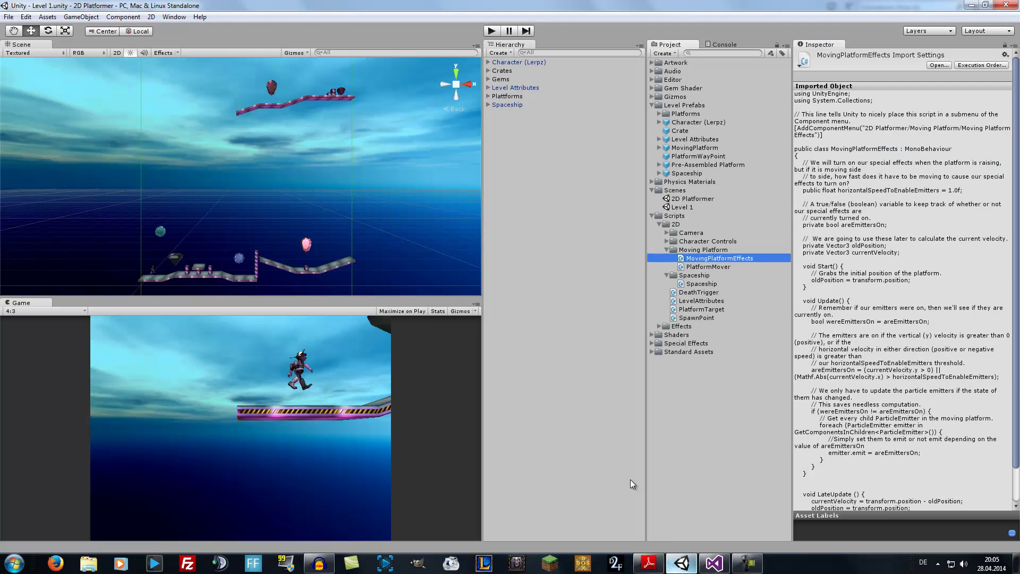
pyautogui.click(497, 112)
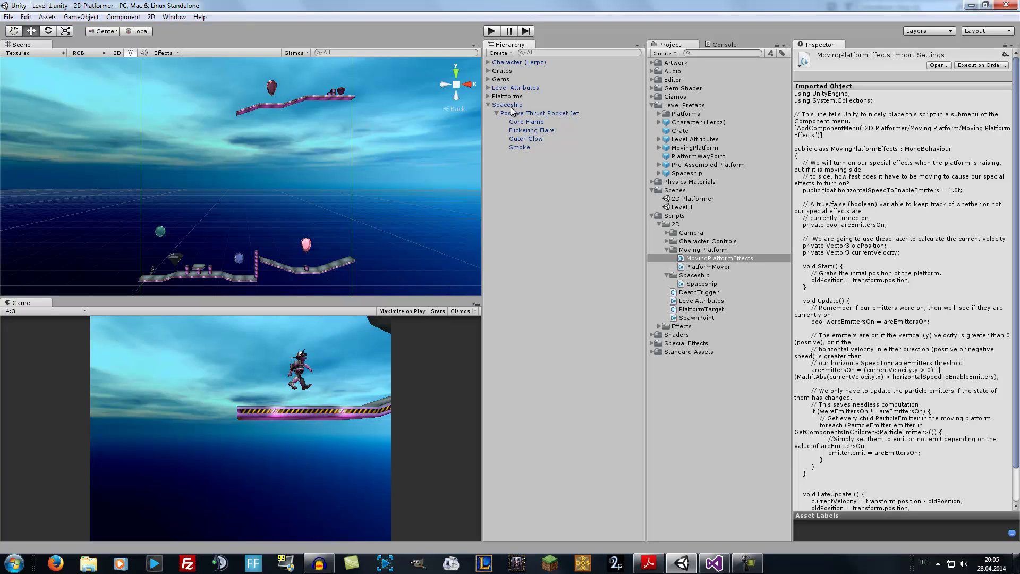
pyautogui.click(497, 113)
pyautogui.click(489, 105)
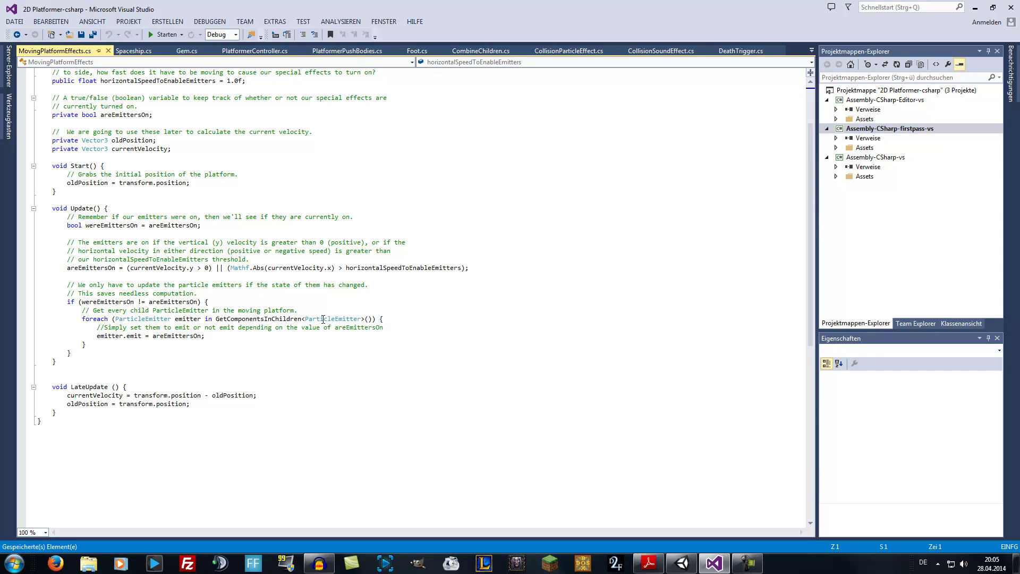
pyautogui.moveTo(359, 318)
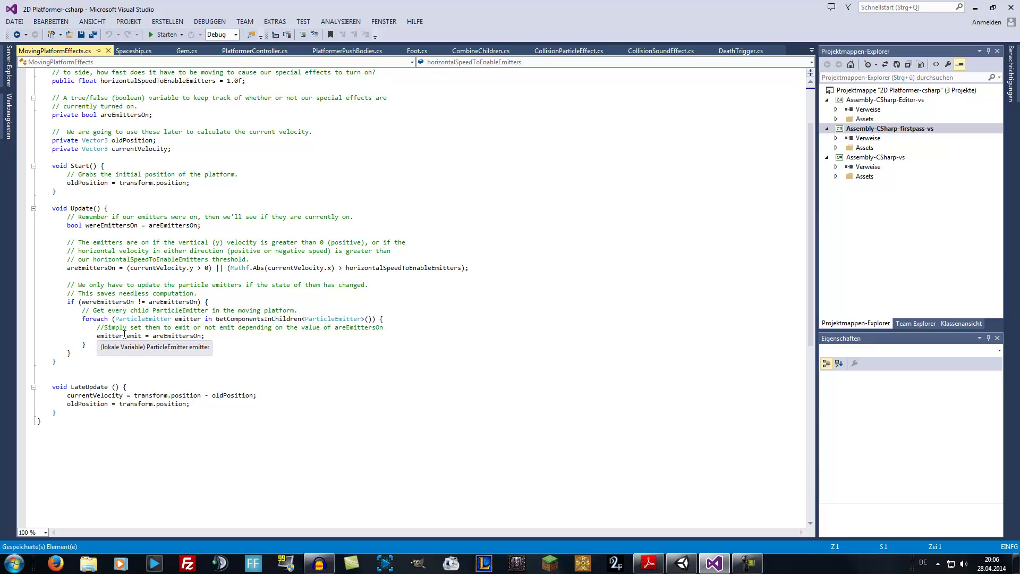
pyautogui.scroll(2, 130, 328)
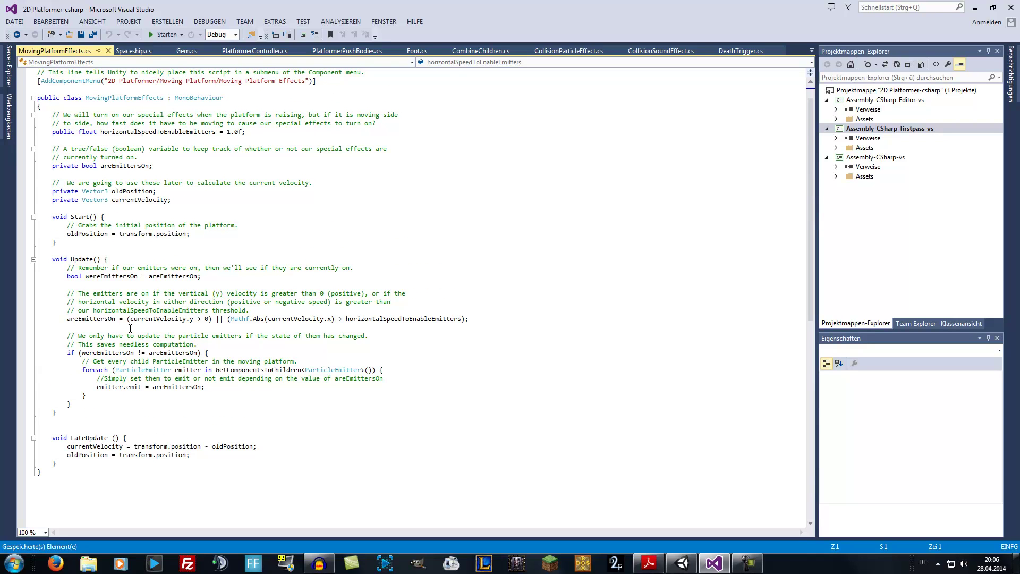
# Scroll MovingPlatformEffects.cs back toward the top, reviewing LateUpdate's currentVelocity calculation.
pyautogui.scroll(-3, 131, 329)
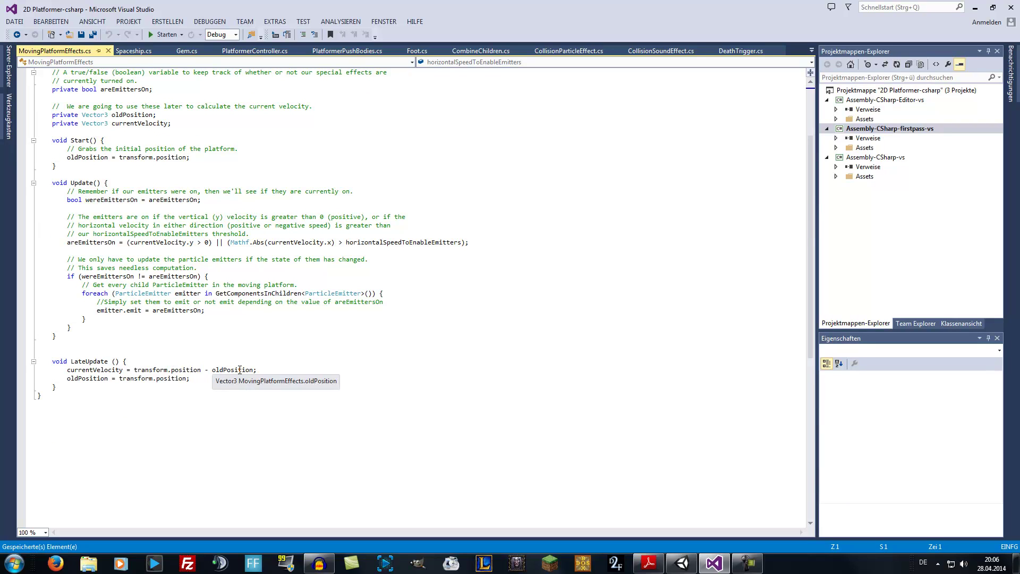
pyautogui.scroll(1, 119, 250)
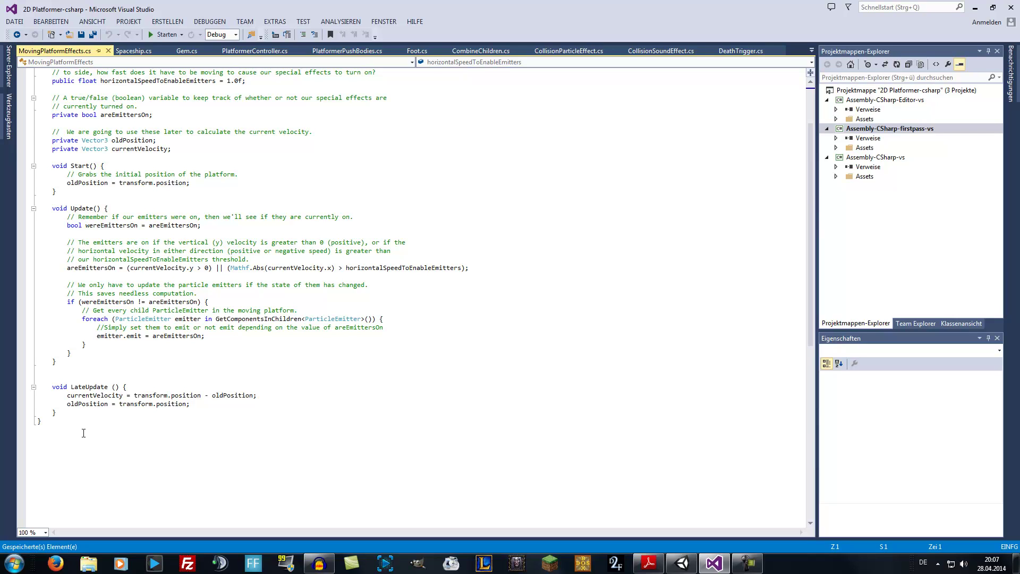
pyautogui.scroll(3, 64, 376)
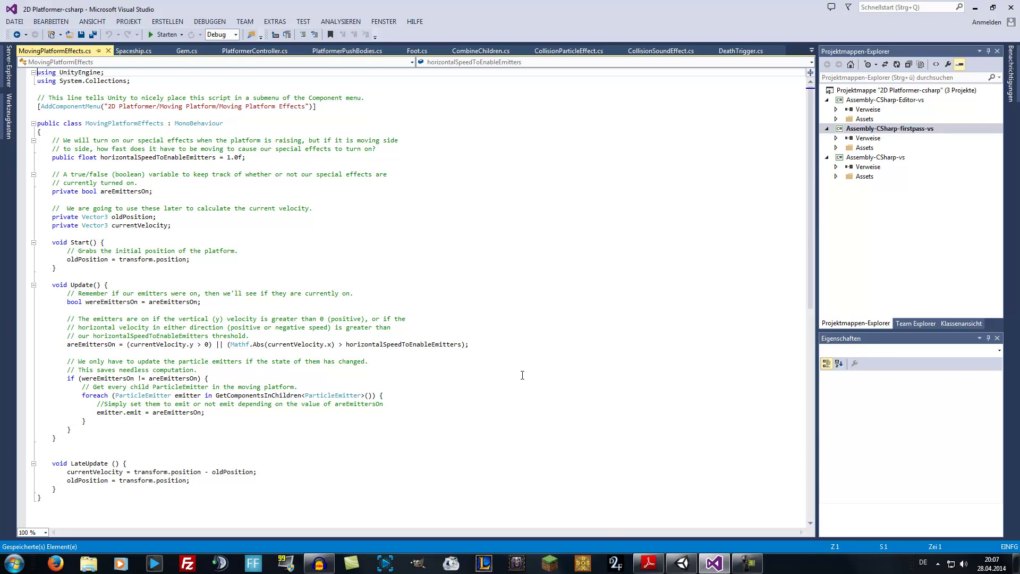
# Confirm Moving Platform Effects appears under Component > 2D Platformer > Moving Platform, adding nothing.
pyautogui.click(675, 568)
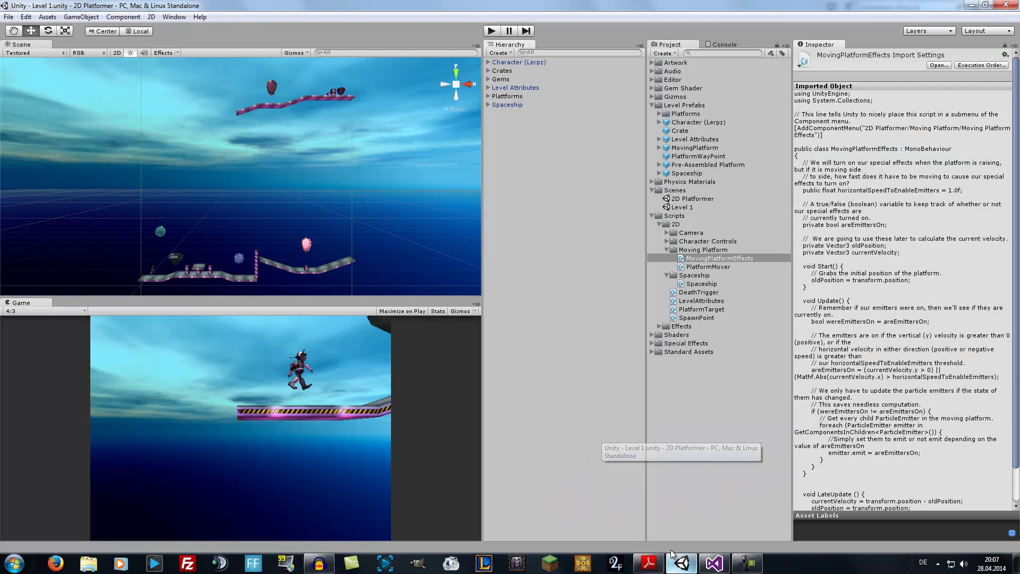
pyautogui.click(123, 17)
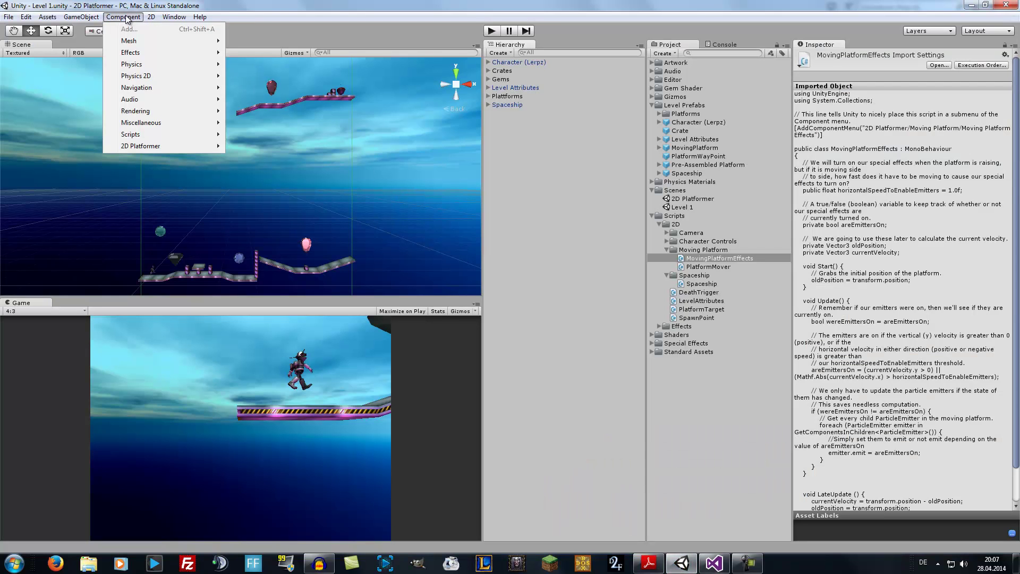
pyautogui.moveTo(142, 147)
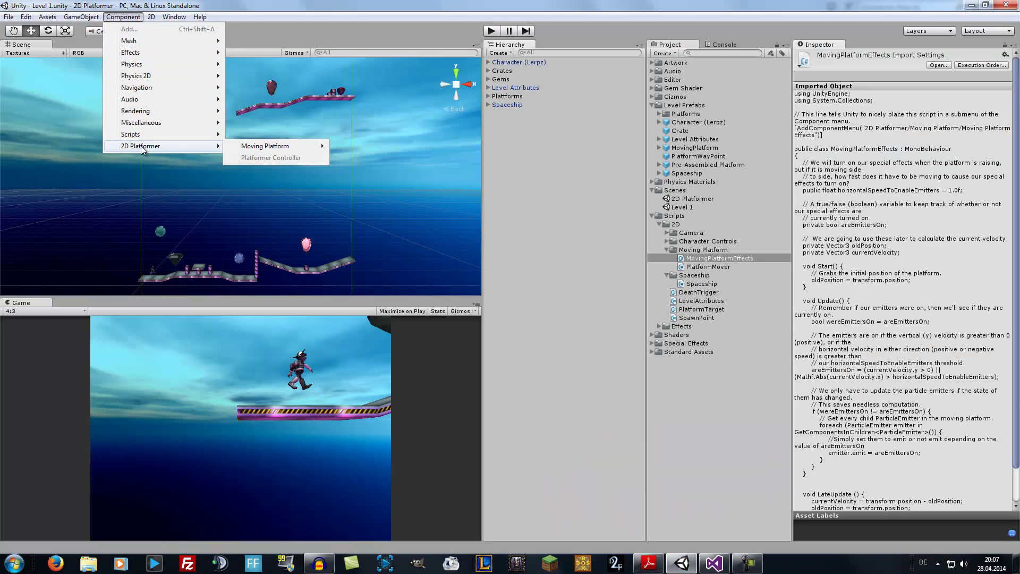
pyautogui.moveTo(295, 147)
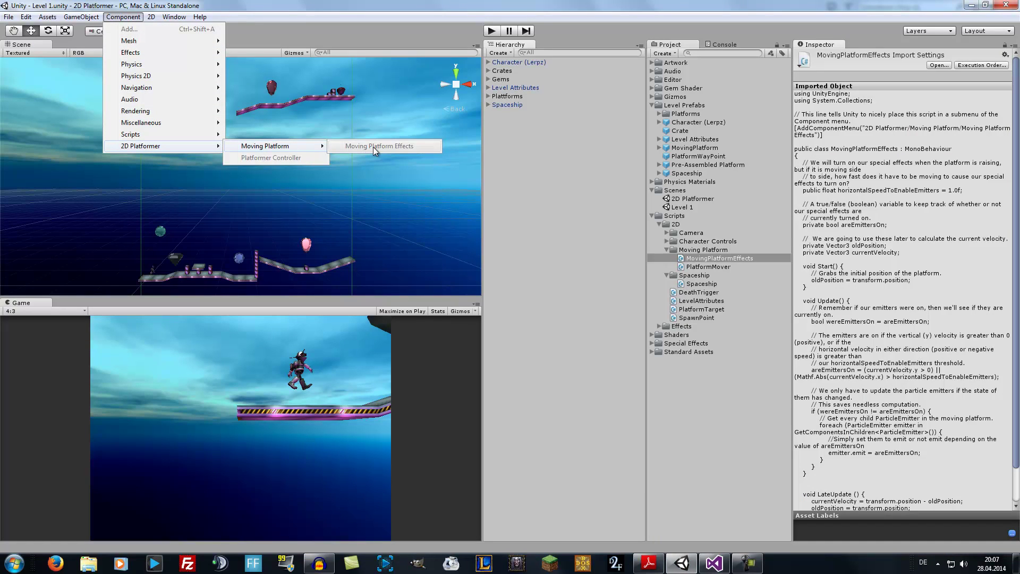
pyautogui.click(572, 187)
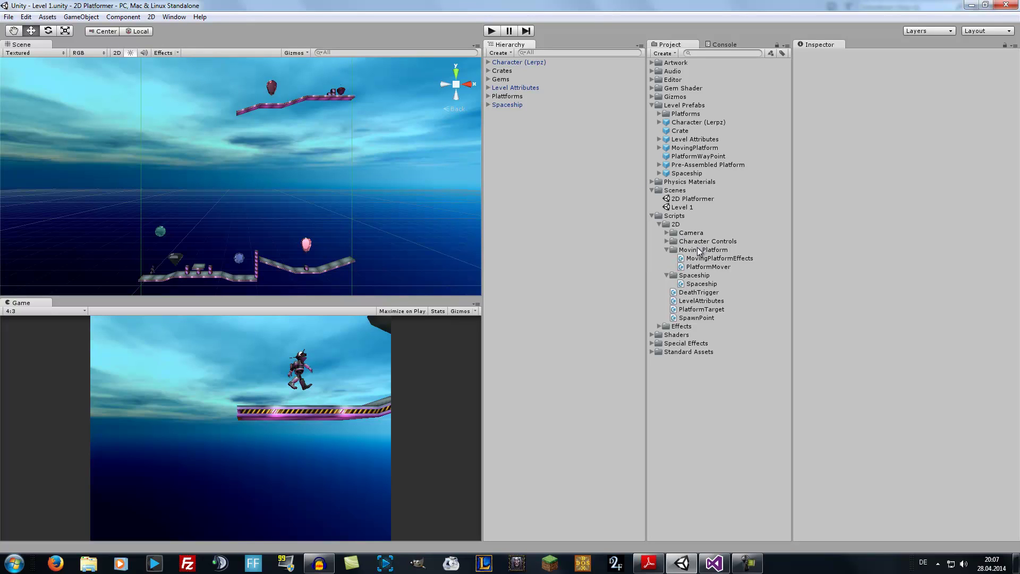
# Select the MovingPlatform prefab and browse Add Component > 2D Platformer > Moving Platform without adding.
pyautogui.click(671, 150)
pyautogui.scroll(-5, 943, 330)
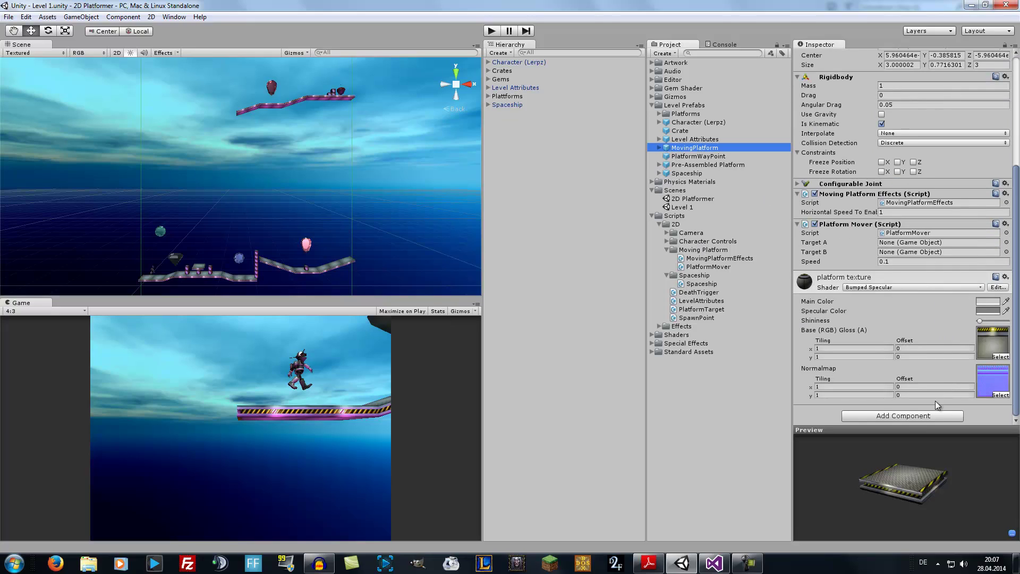
pyautogui.click(907, 416)
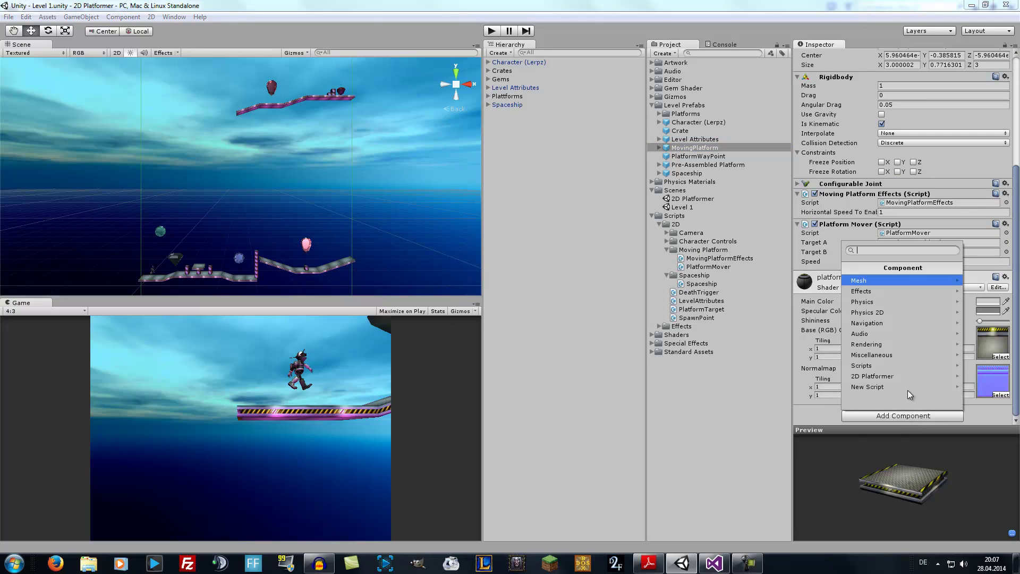
pyautogui.click(880, 376)
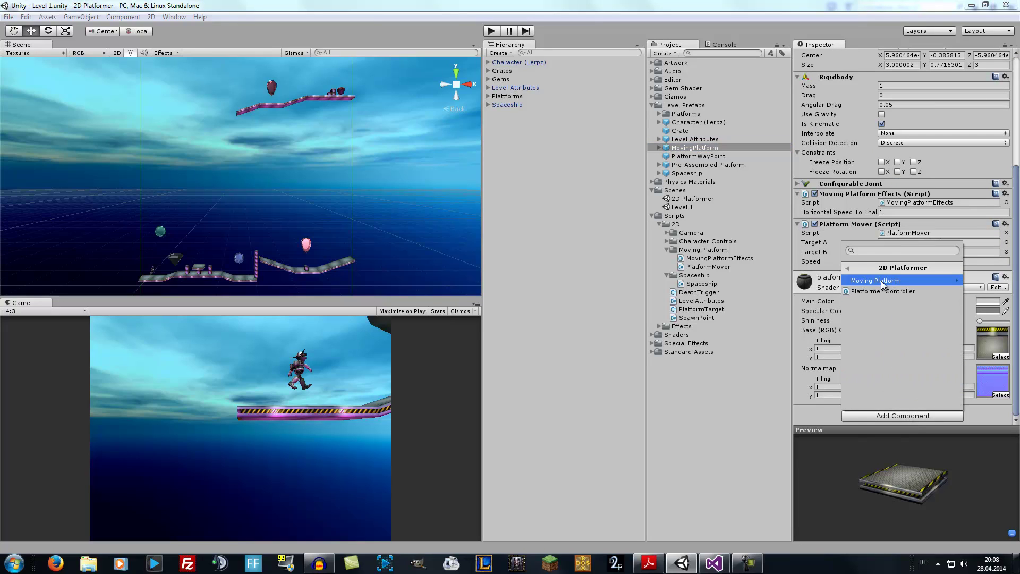
pyautogui.click(880, 280)
pyautogui.click(896, 418)
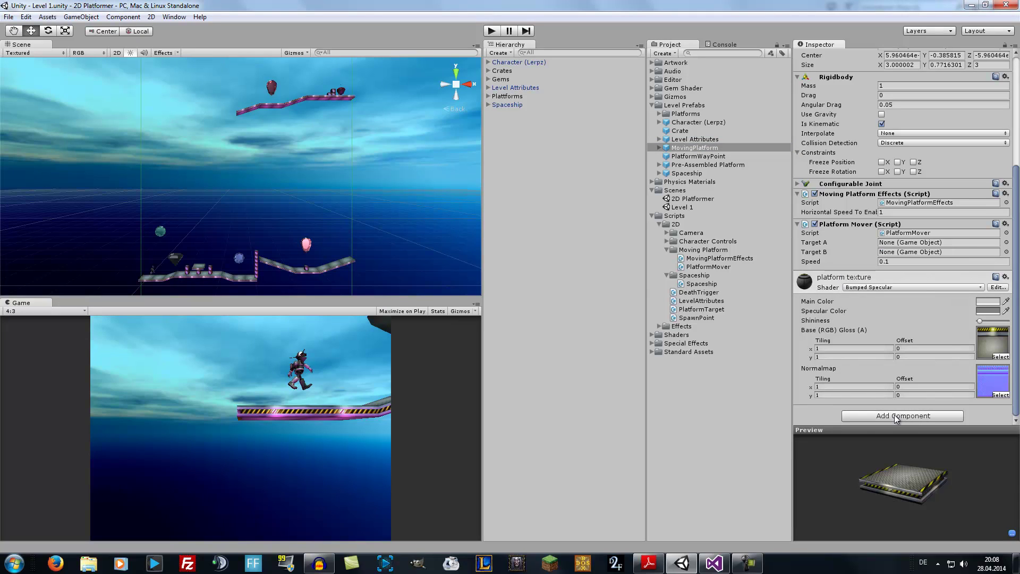
pyautogui.click(714, 563)
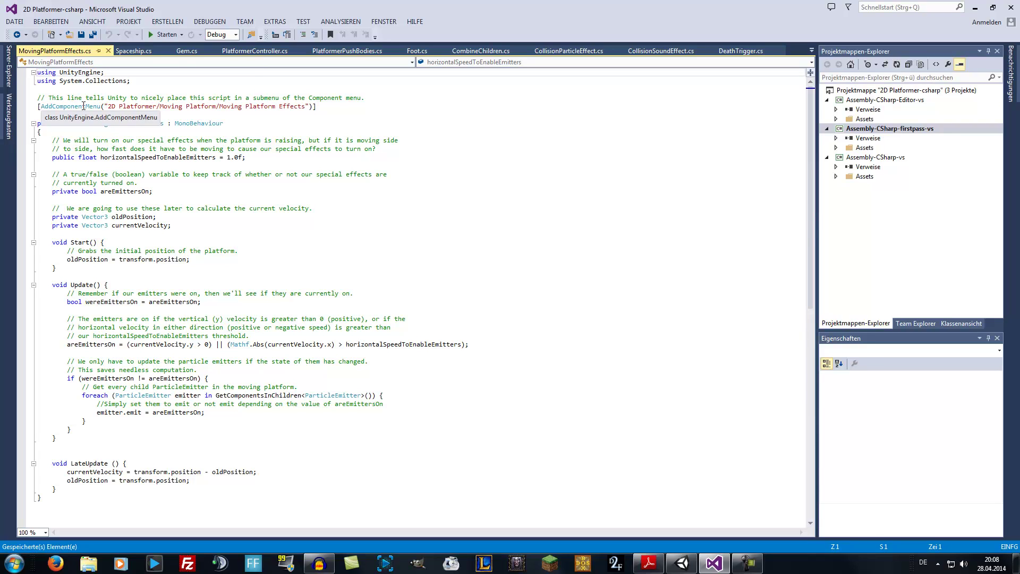
pyautogui.click(676, 567)
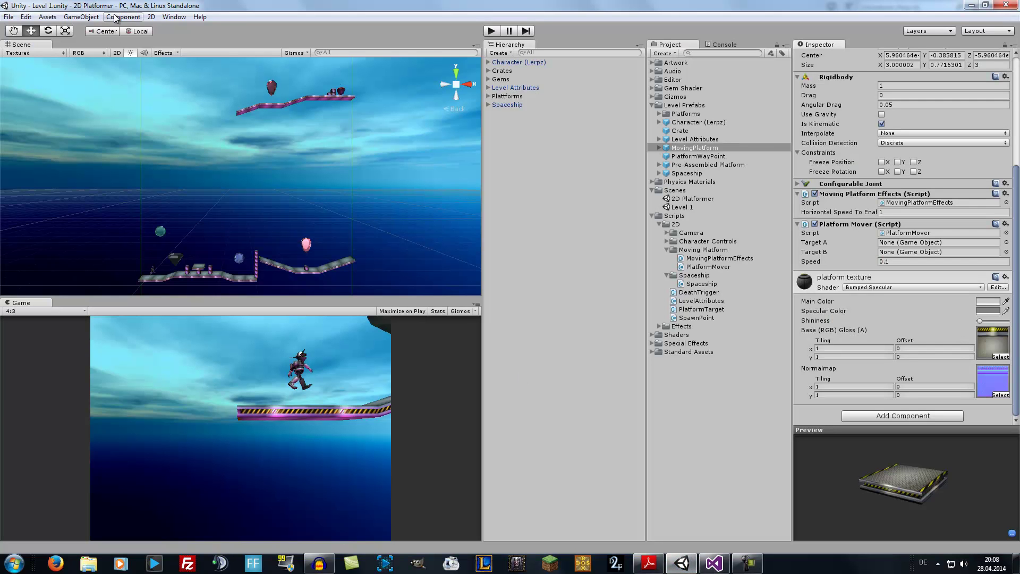
pyautogui.click(151, 16)
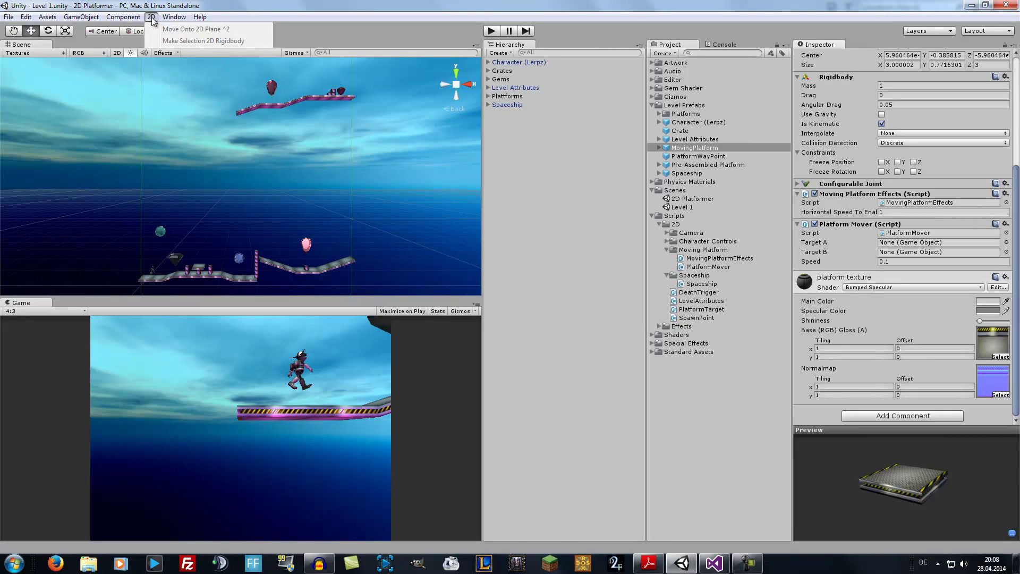
pyautogui.click(152, 17)
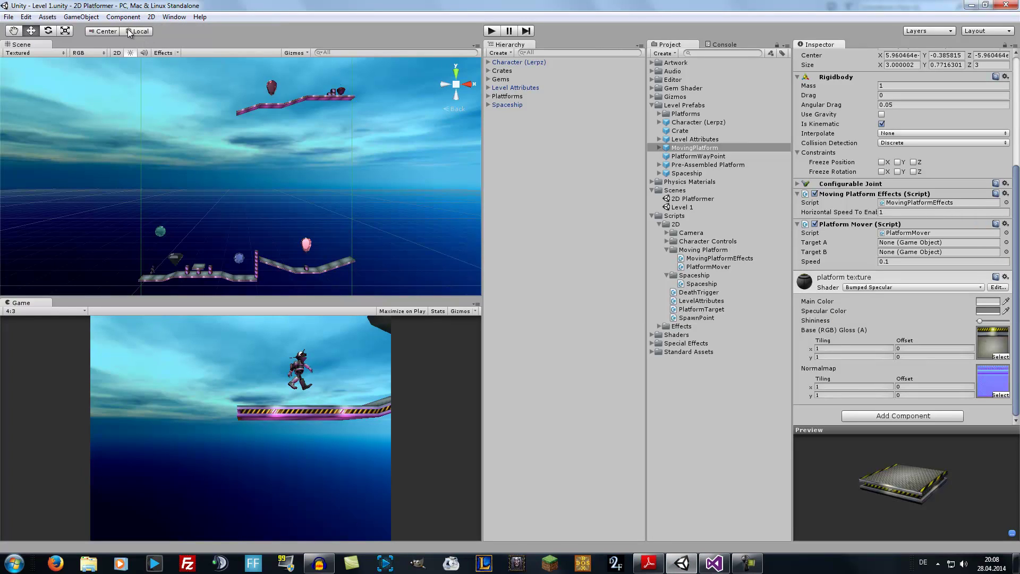
pyautogui.click(648, 563)
# Scroll the tutorial to The Camera Scrolling Script and list Visual Studio's open script files.
pyautogui.scroll(-3, 297, 274)
pyautogui.scroll(-6, 300, 275)
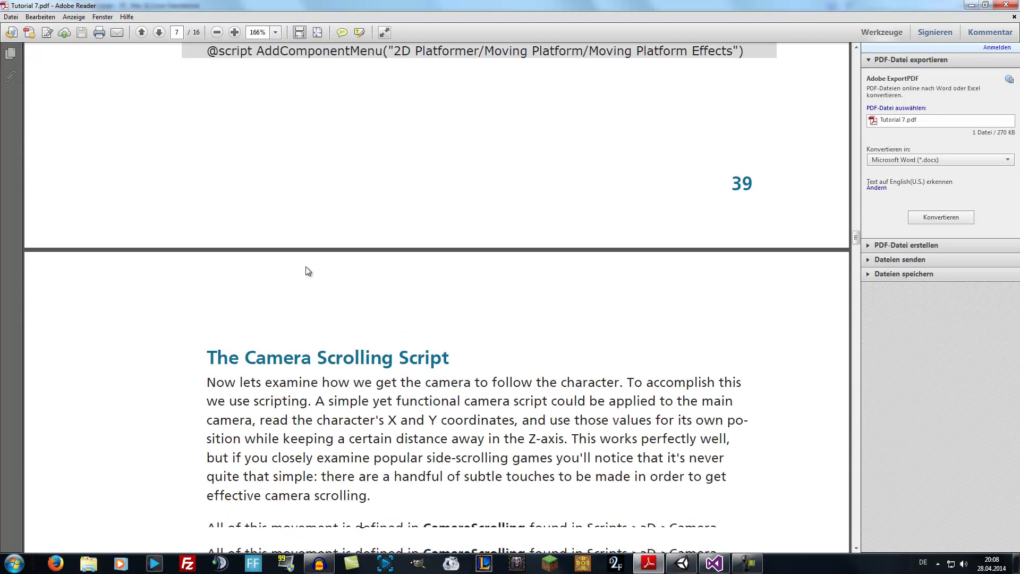
pyautogui.scroll(-5, 305, 271)
pyautogui.scroll(-5, 239, 266)
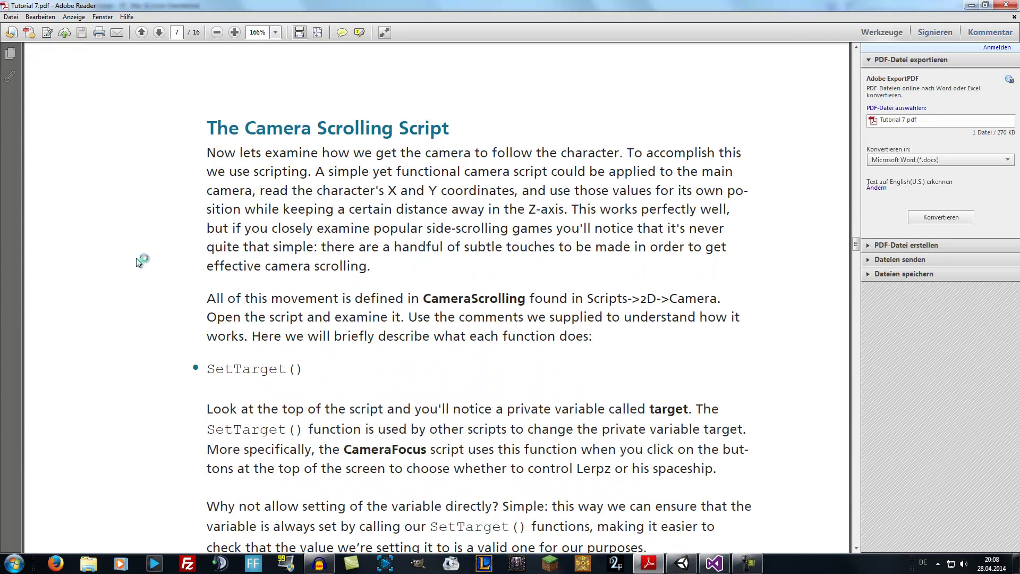
pyautogui.scroll(-2, 144, 256)
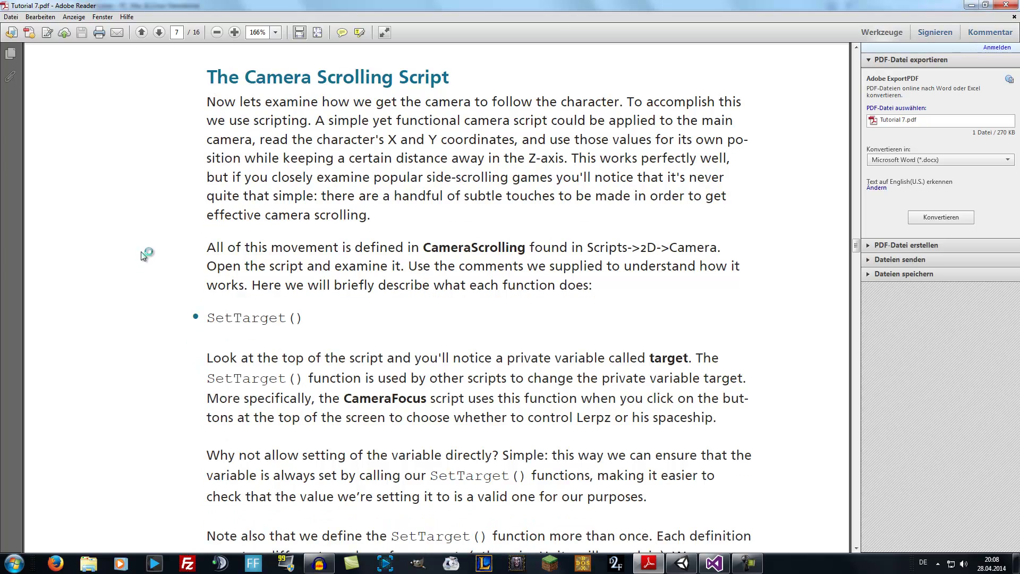
pyautogui.click(714, 563)
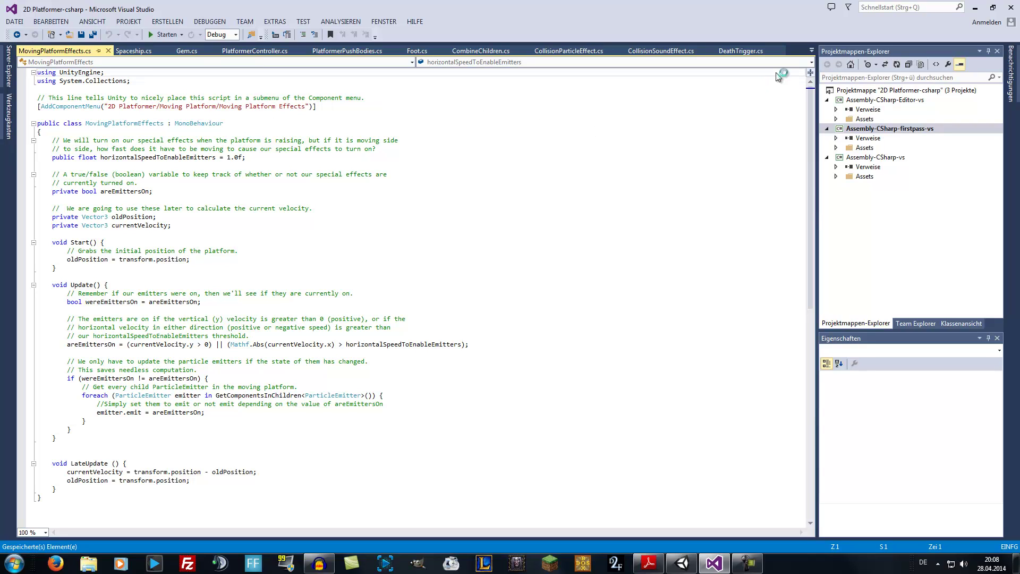
pyautogui.click(811, 50)
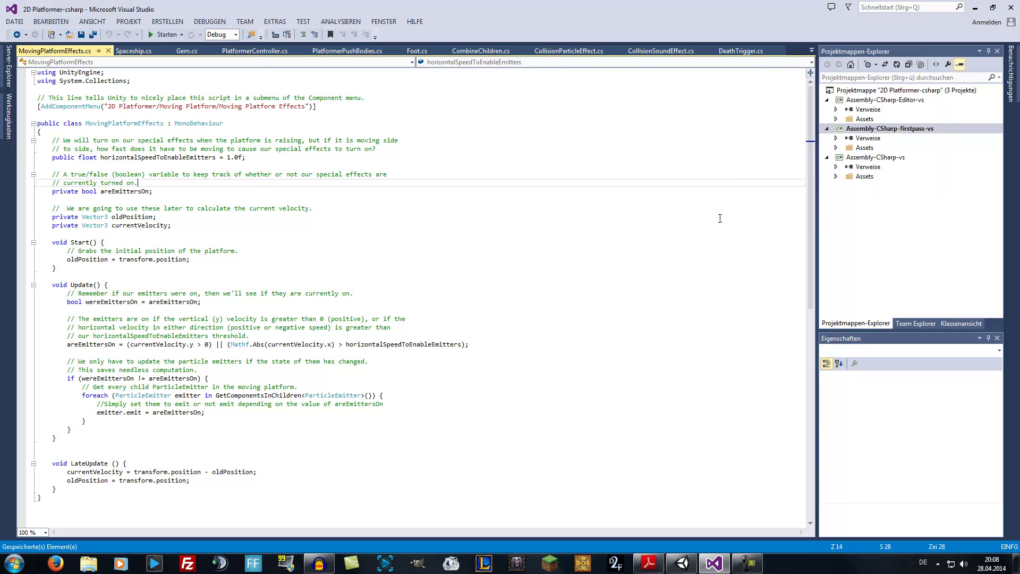
# In Unity's Project panel, collapse Moving Platform and Spaceship folders and expand Scripts/2D/Camera.
pyautogui.click(681, 563)
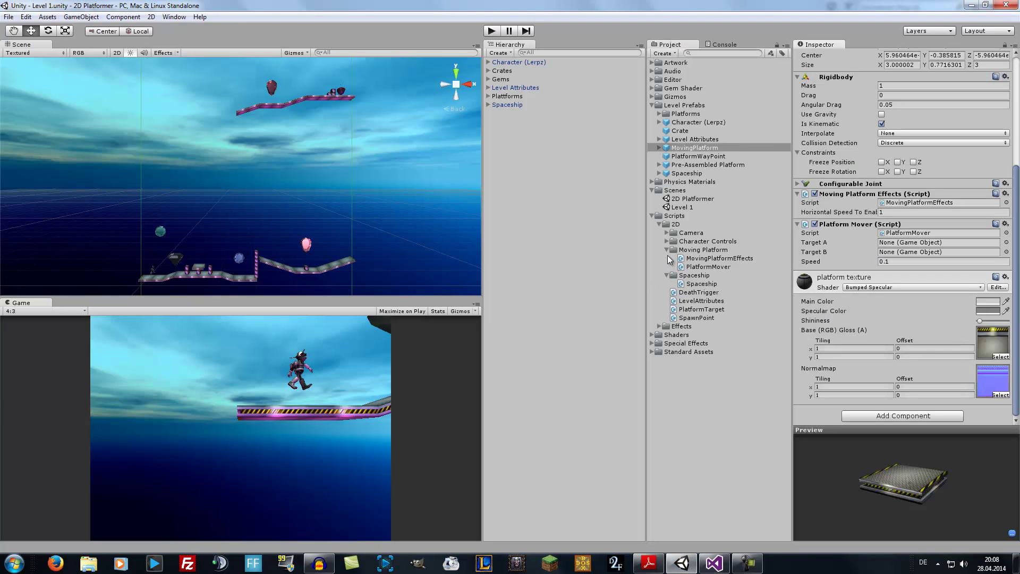
pyautogui.click(667, 275)
pyautogui.click(667, 250)
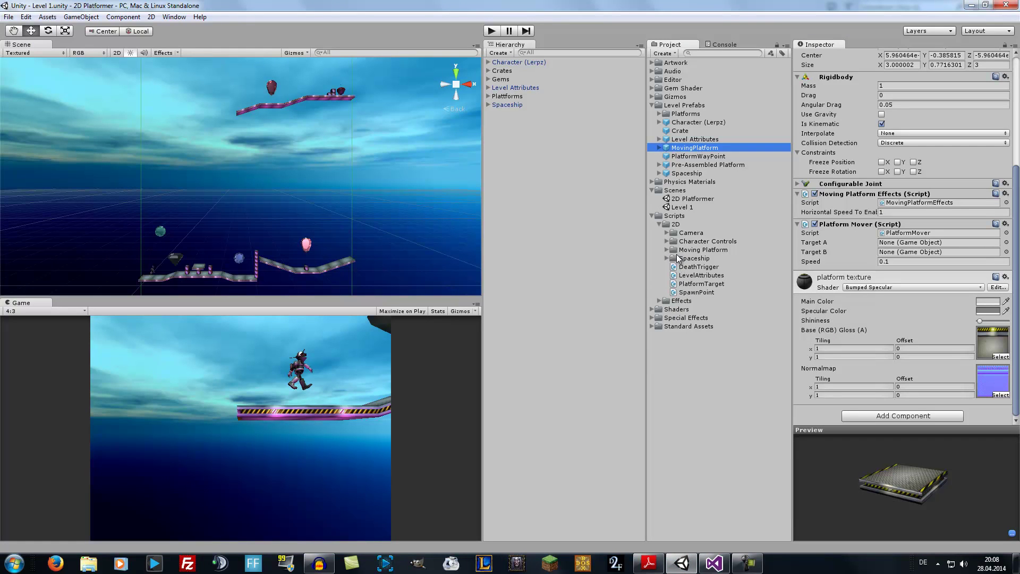
pyautogui.click(667, 233)
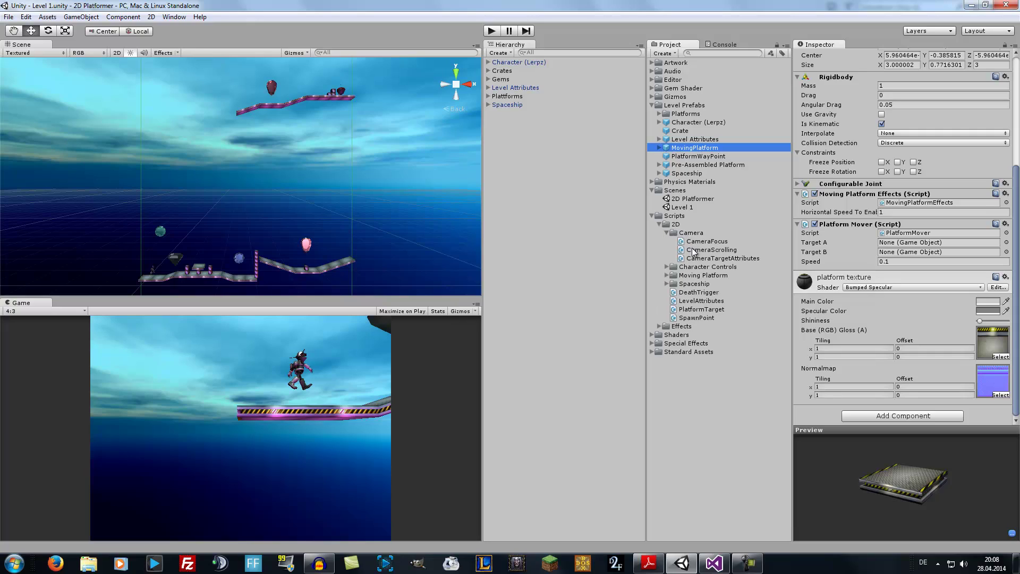
# Open CameraScrolling.cs and scroll through it, back to the target, distance 15.0f and springiness fields.
pyautogui.doubleClick(696, 250)
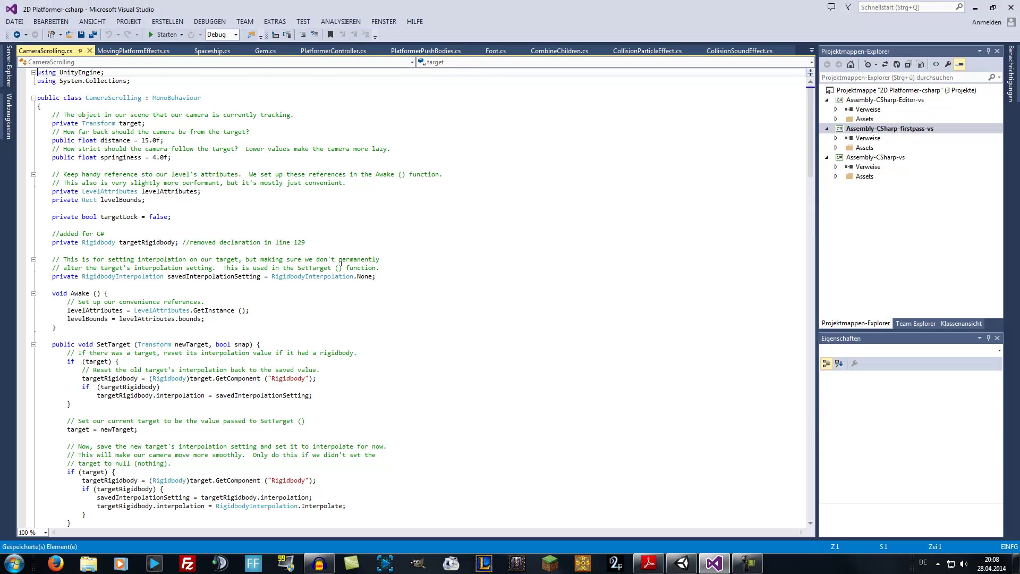
pyautogui.scroll(-3, 341, 261)
pyautogui.scroll(-8, 329, 273)
pyautogui.scroll(-10, 319, 287)
pyautogui.scroll(-10, 299, 309)
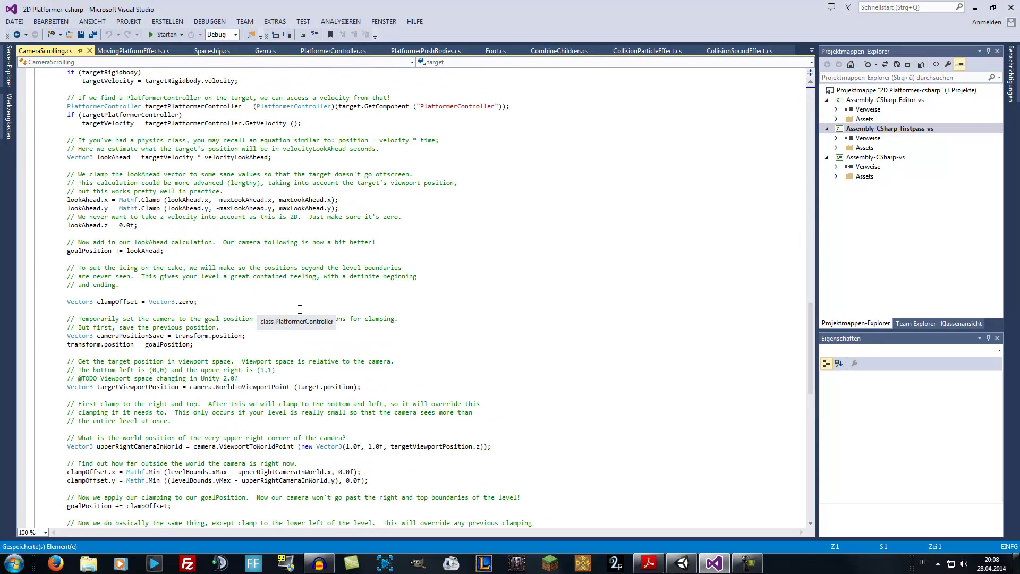
pyautogui.scroll(-9, 300, 309)
pyautogui.scroll(-6, 299, 308)
pyautogui.scroll(11, 300, 307)
pyautogui.scroll(13, 300, 307)
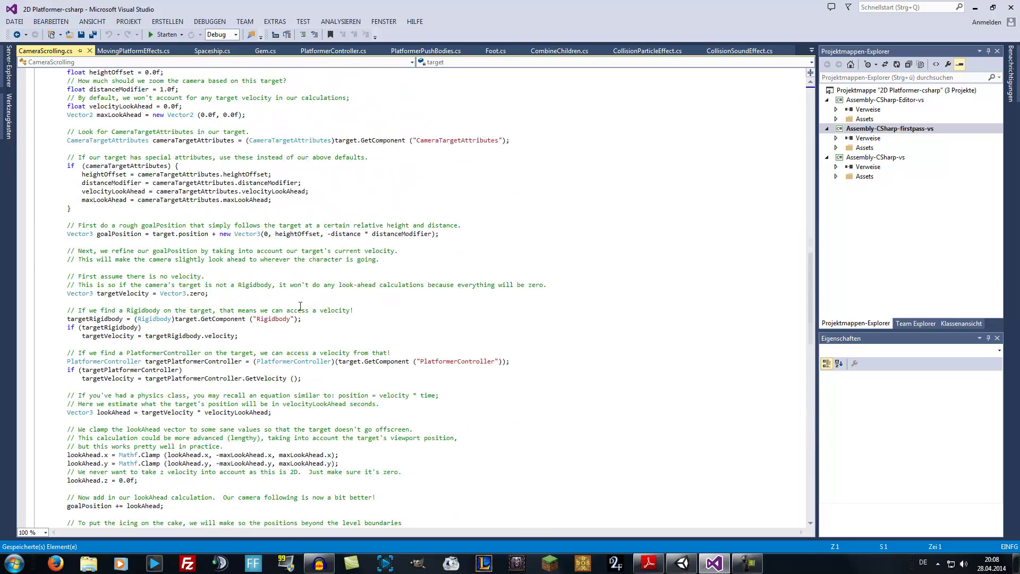
pyautogui.scroll(15, 300, 307)
pyautogui.scroll(14, 300, 307)
pyautogui.scroll(4, 300, 307)
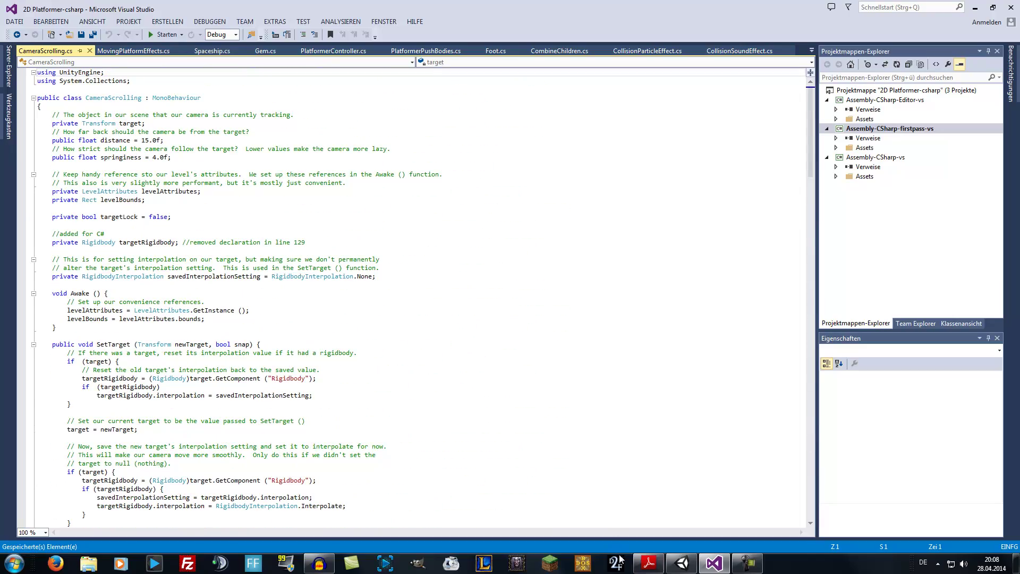
pyautogui.click(648, 563)
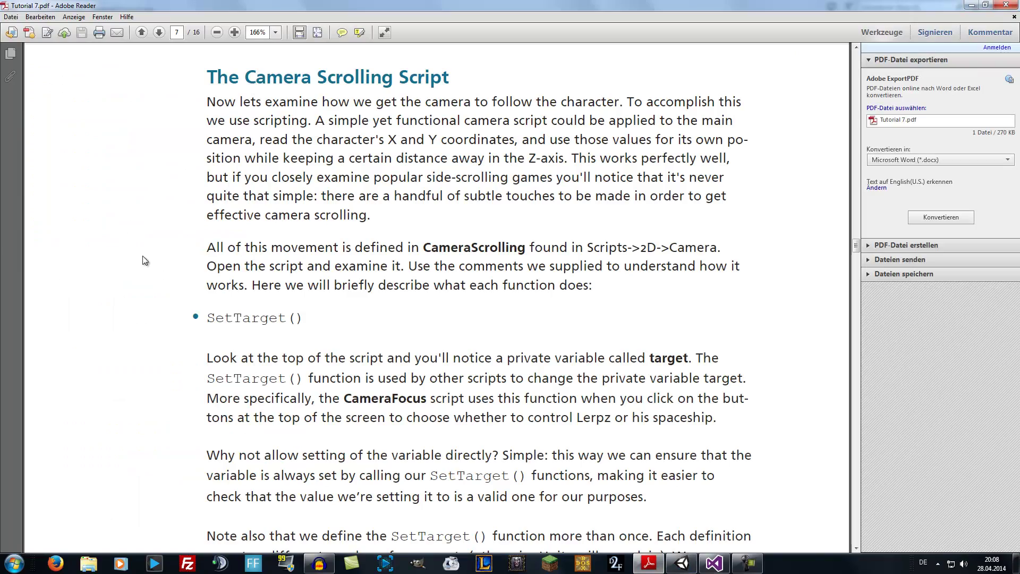
pyautogui.scroll(-1, 158, 267)
pyautogui.scroll(-7, 159, 260)
pyautogui.scroll(-7, 164, 254)
pyautogui.scroll(-4, 166, 257)
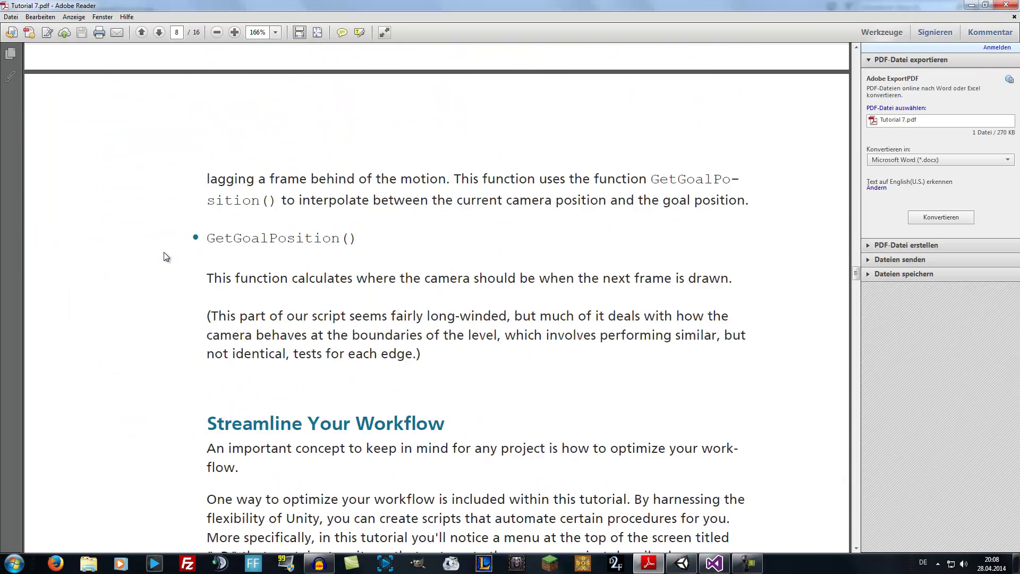
pyautogui.scroll(-8, 167, 258)
pyautogui.scroll(9, 171, 267)
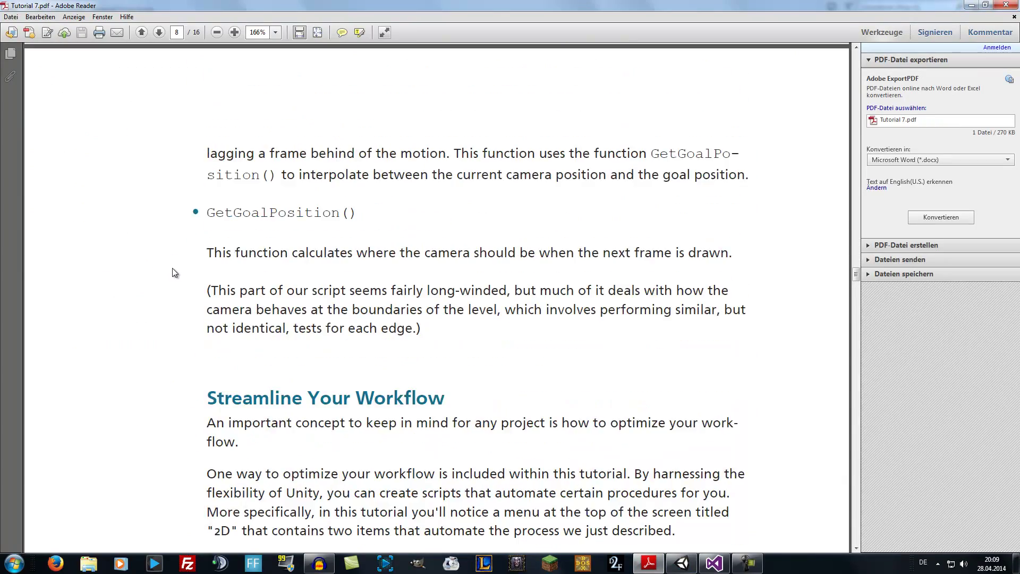
pyautogui.scroll(7, 178, 272)
pyautogui.scroll(12, 185, 275)
pyautogui.scroll(6, 189, 272)
pyautogui.scroll(10, 189, 272)
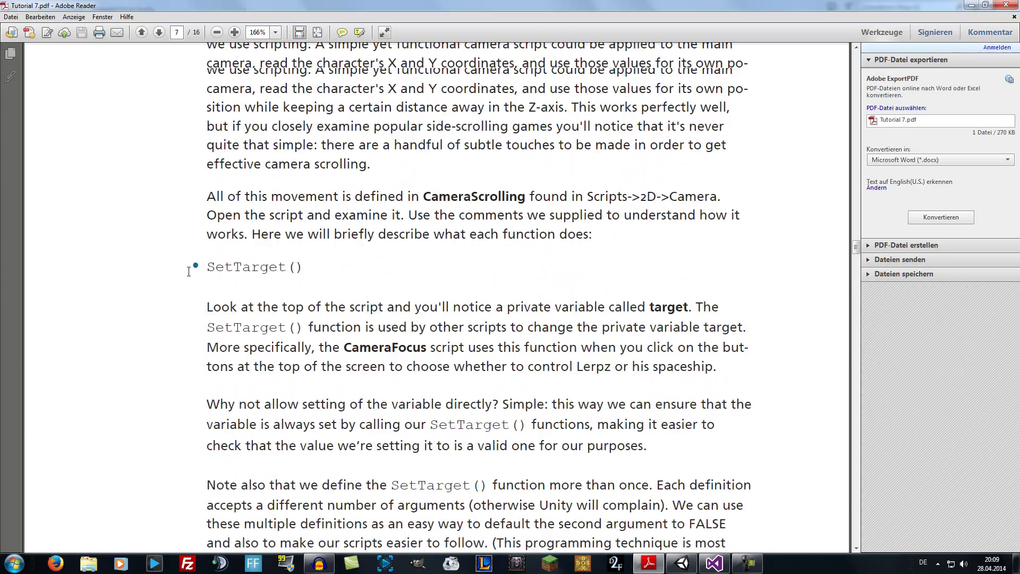
pyautogui.scroll(8, 189, 272)
pyautogui.scroll(-4, 185, 275)
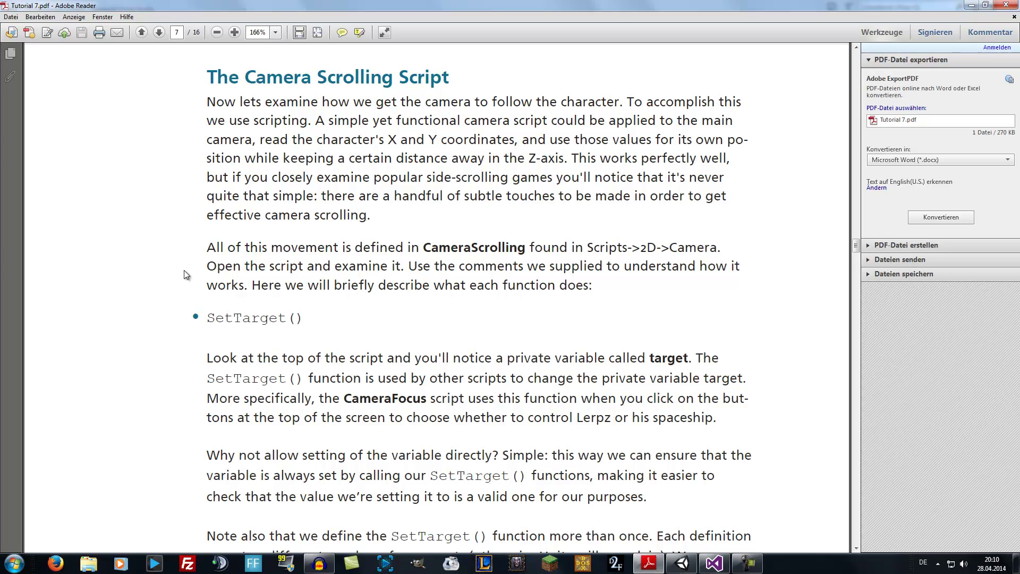
pyautogui.scroll(-3, 186, 274)
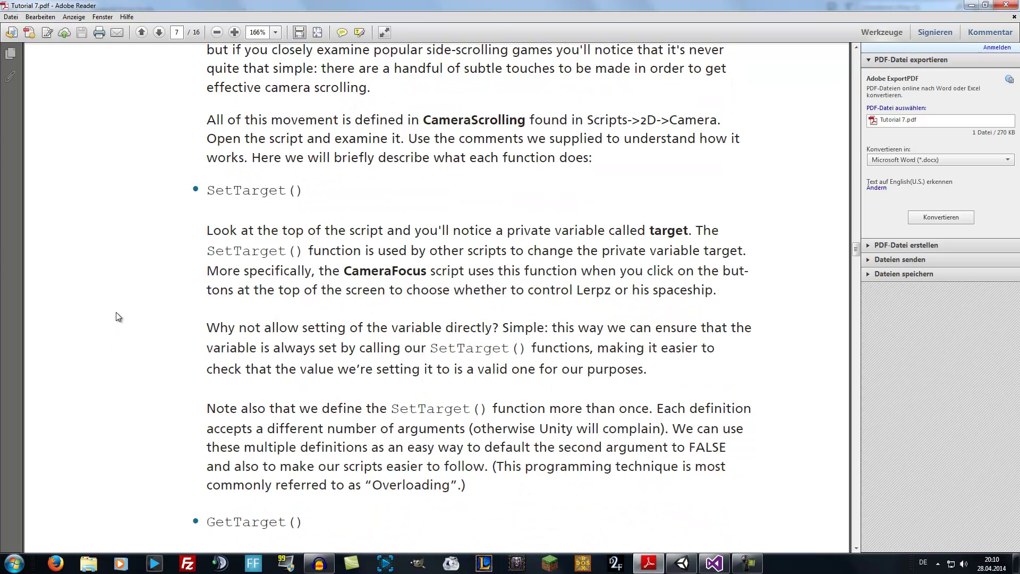
pyautogui.scroll(1, 116, 310)
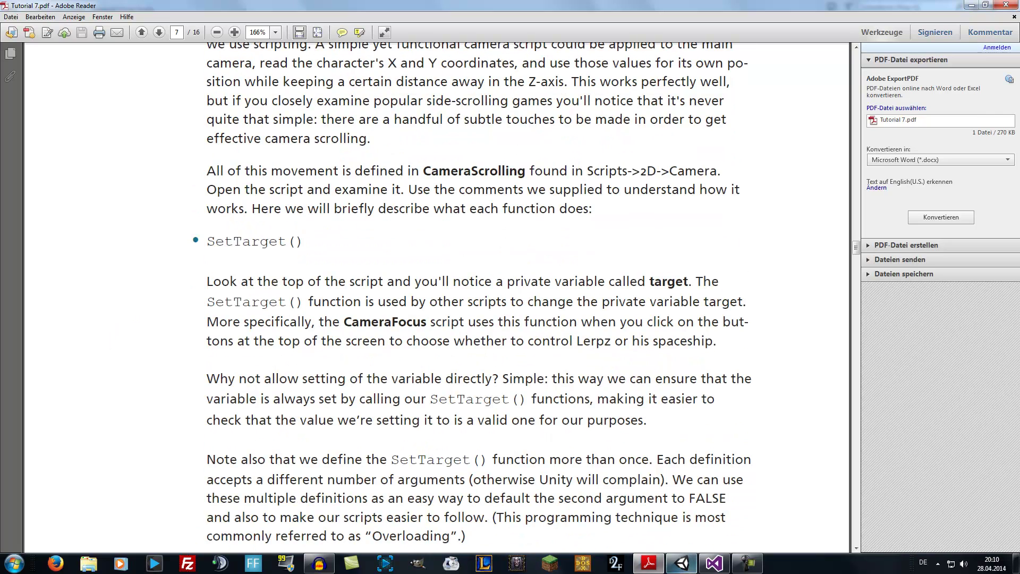
pyautogui.click(714, 563)
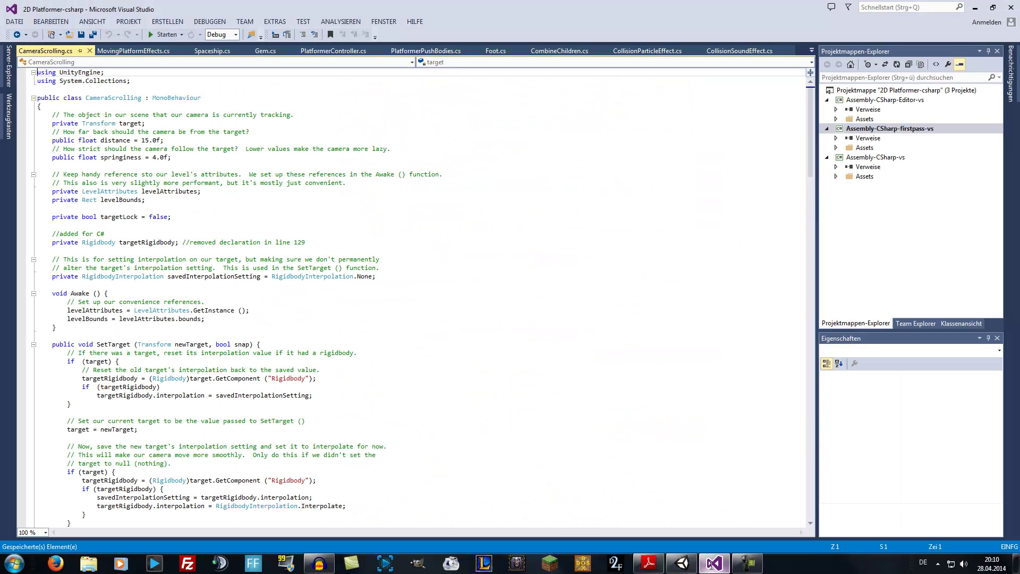
# Jump to SetTarget(Transform newTarget), compare it with the snap overload, then return to the tutorial.
pyautogui.click(442, 64)
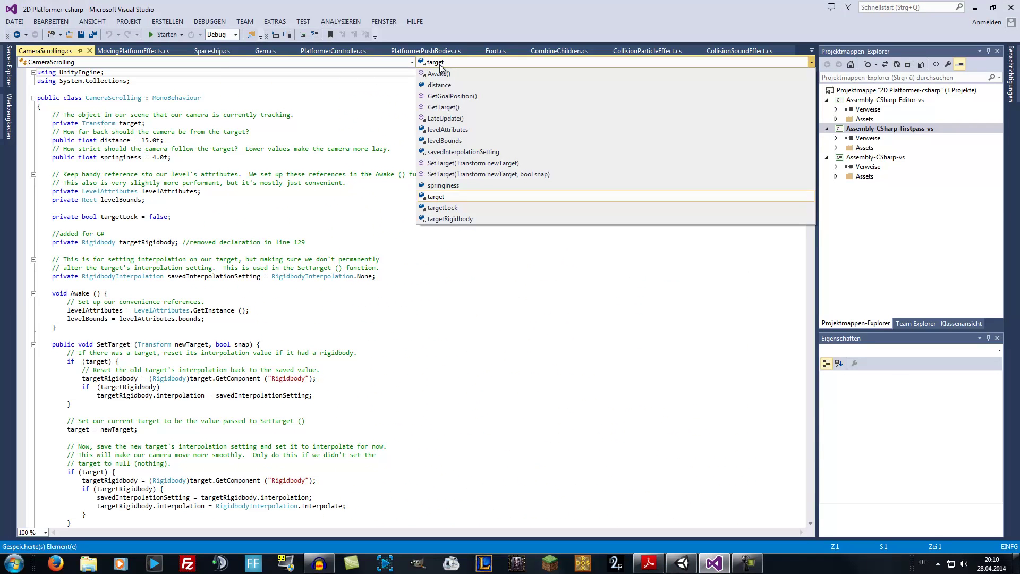
pyautogui.click(443, 162)
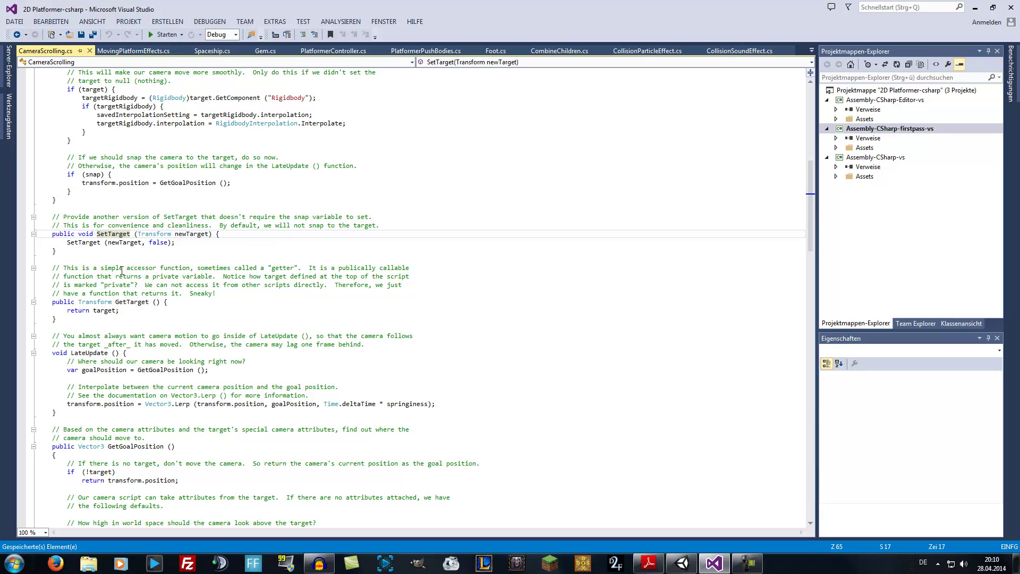
pyautogui.scroll(2, 112, 284)
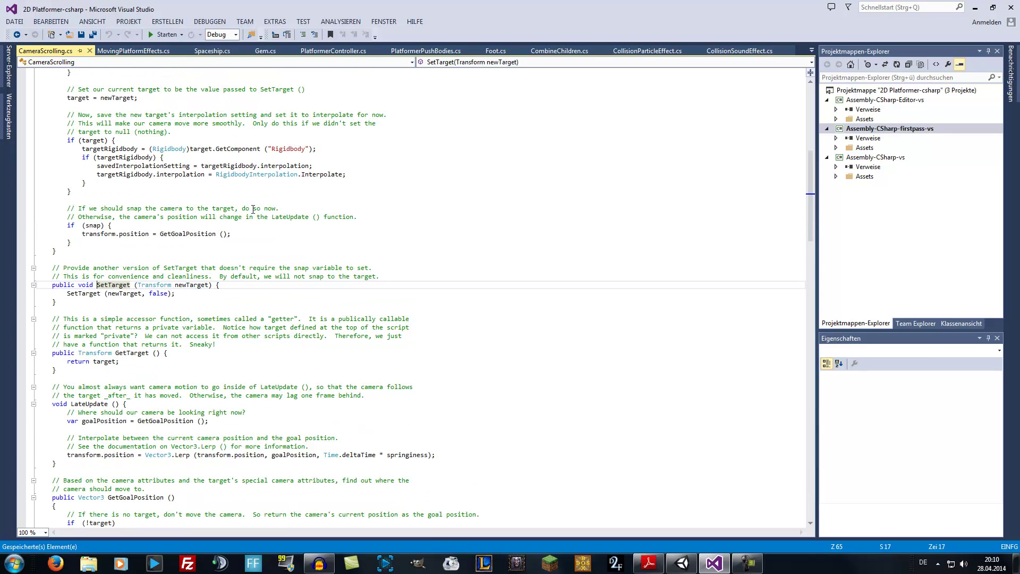
pyautogui.scroll(2, 253, 209)
pyautogui.scroll(2, 207, 218)
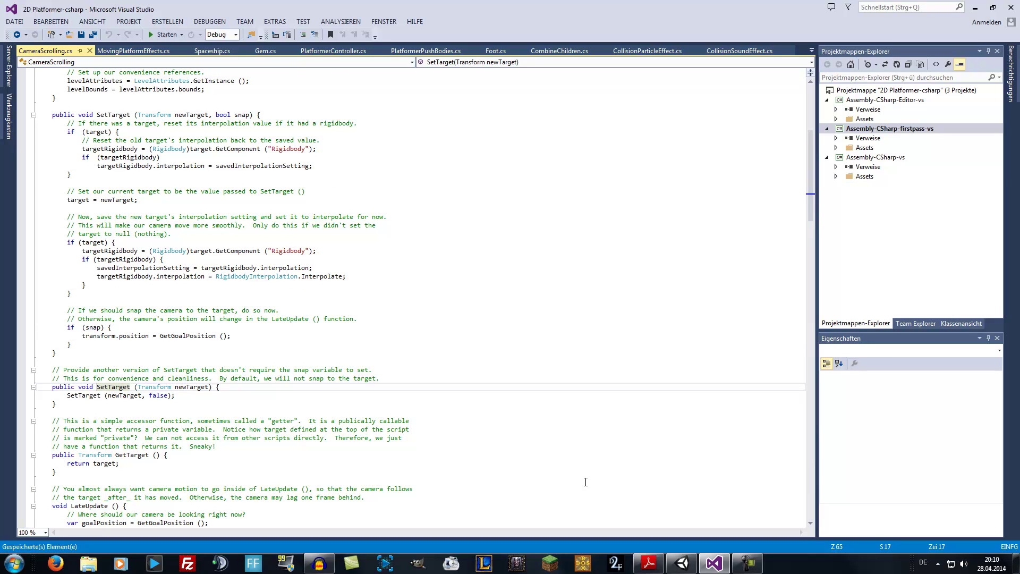
pyautogui.click(648, 563)
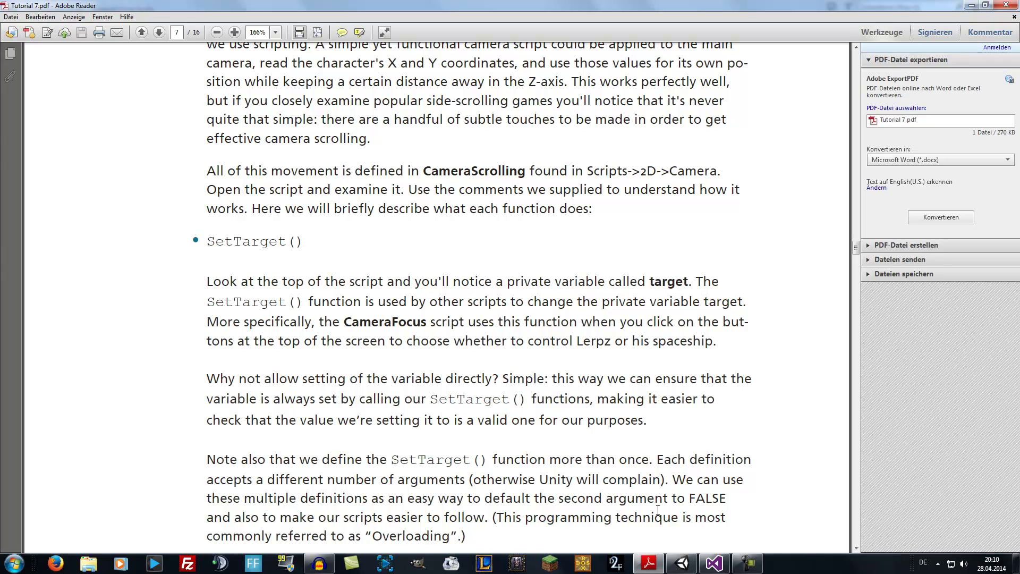
# Bring CameraScrolling.cs back up, scrolled to its fields and SetTarget(Transform newTarget, bool snap).
pyautogui.click(714, 562)
pyautogui.scroll(1, 325, 279)
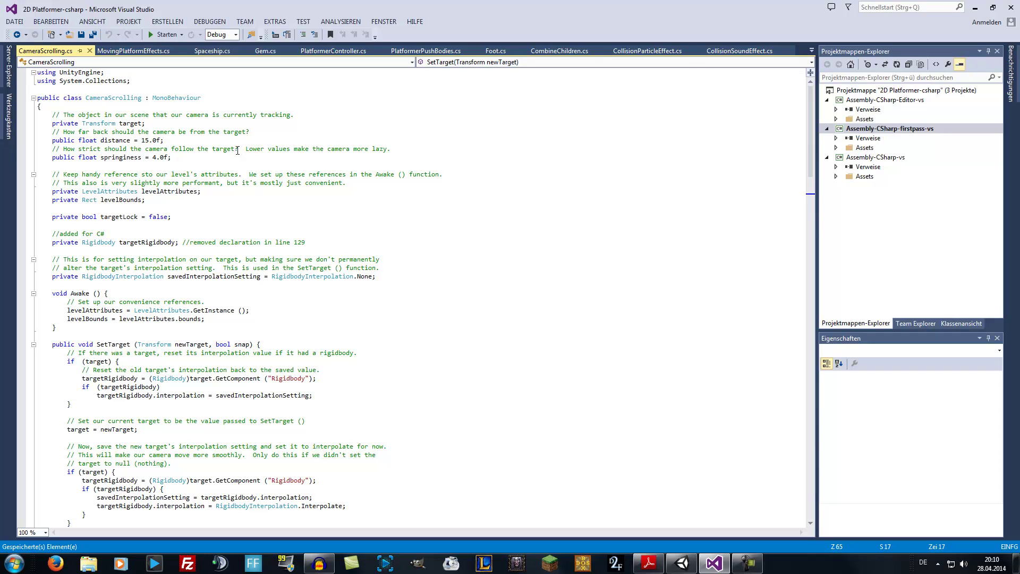
pyautogui.click(638, 541)
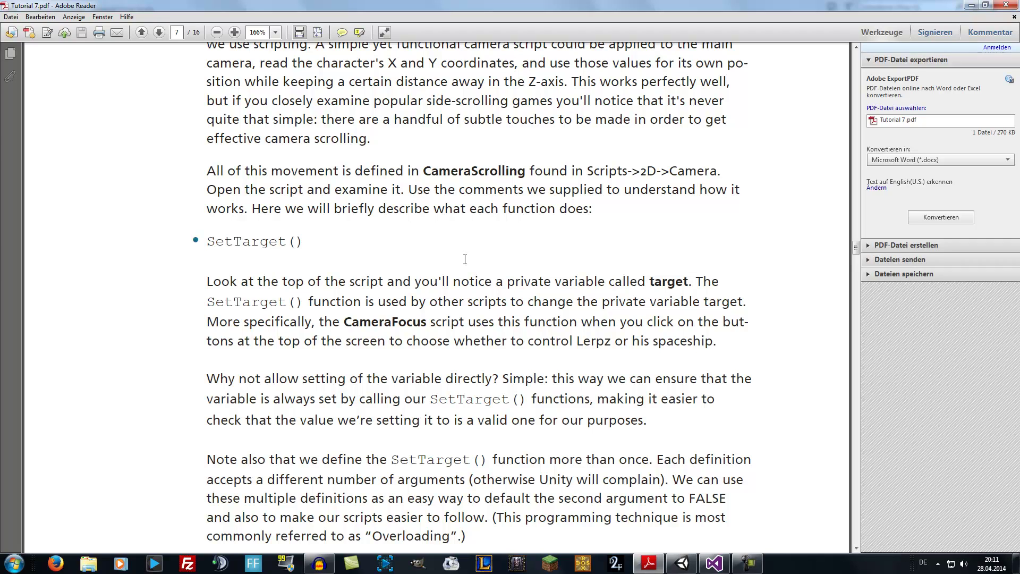
pyautogui.click(711, 564)
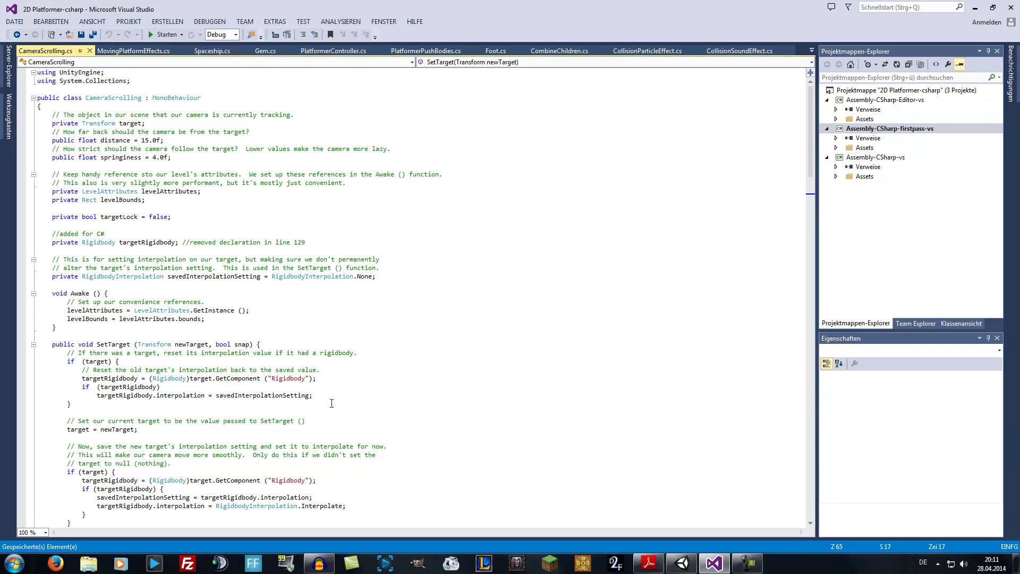
pyautogui.scroll(-3, 331, 403)
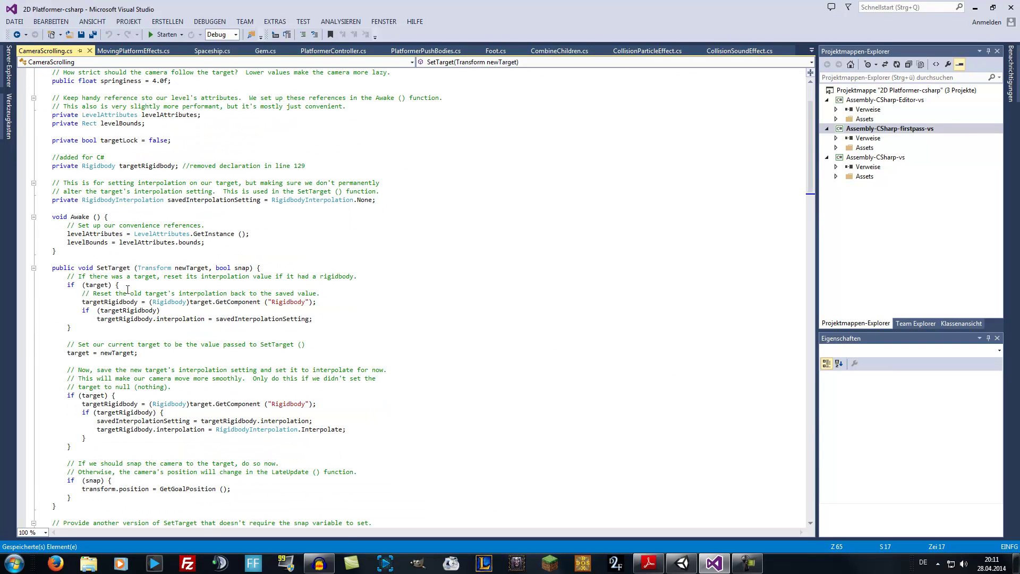
pyautogui.scroll(3, 125, 279)
pyautogui.scroll(1, 127, 284)
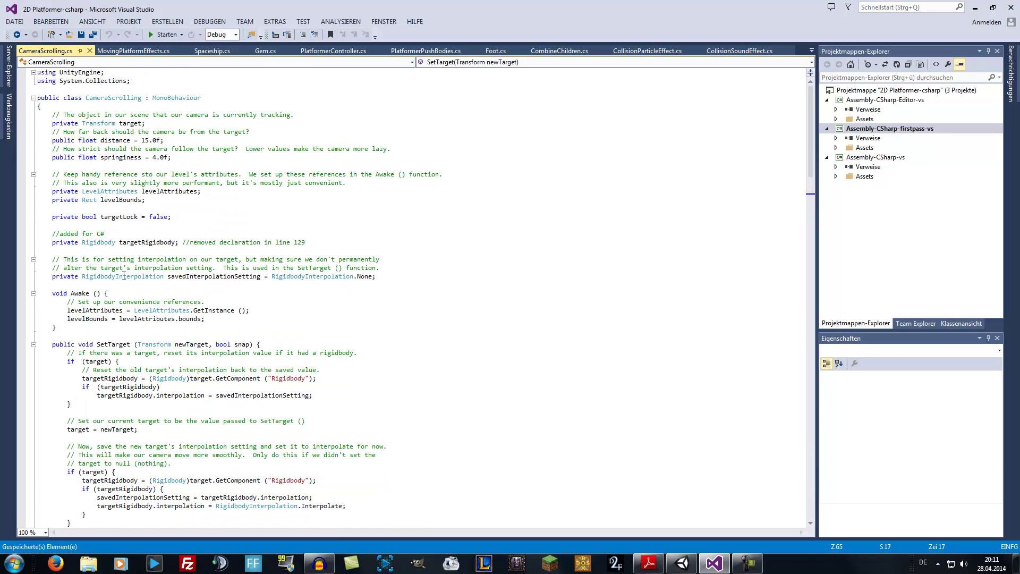
pyautogui.scroll(-4, 127, 290)
pyautogui.scroll(-4, 130, 295)
pyautogui.scroll(1, 133, 292)
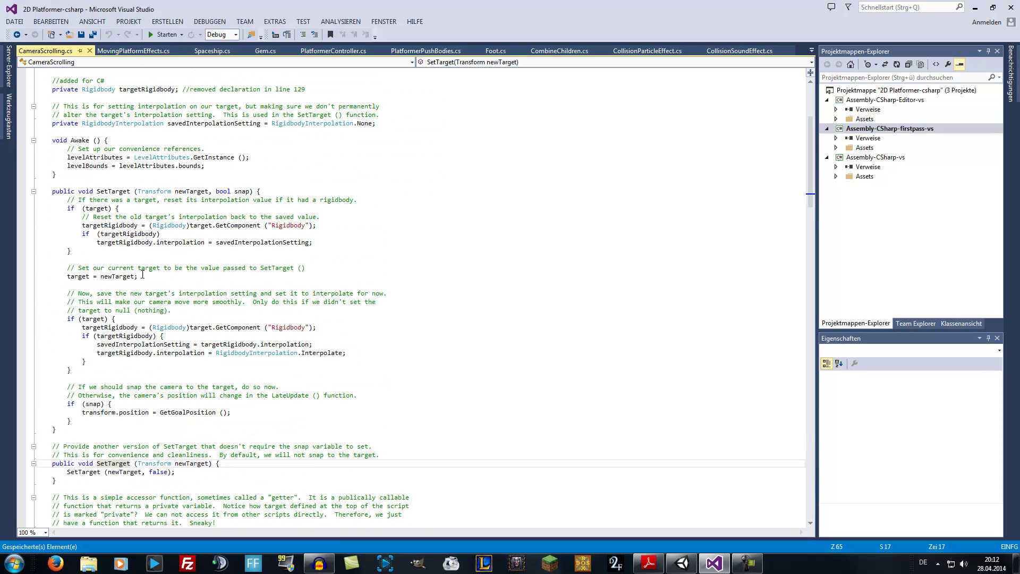
pyautogui.click(162, 260)
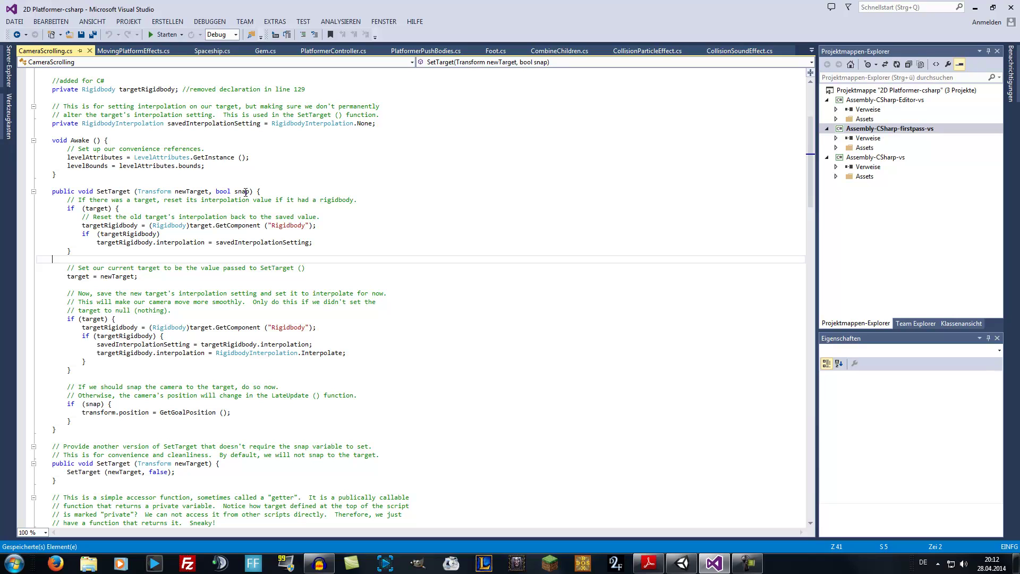
pyautogui.scroll(-4, 180, 350)
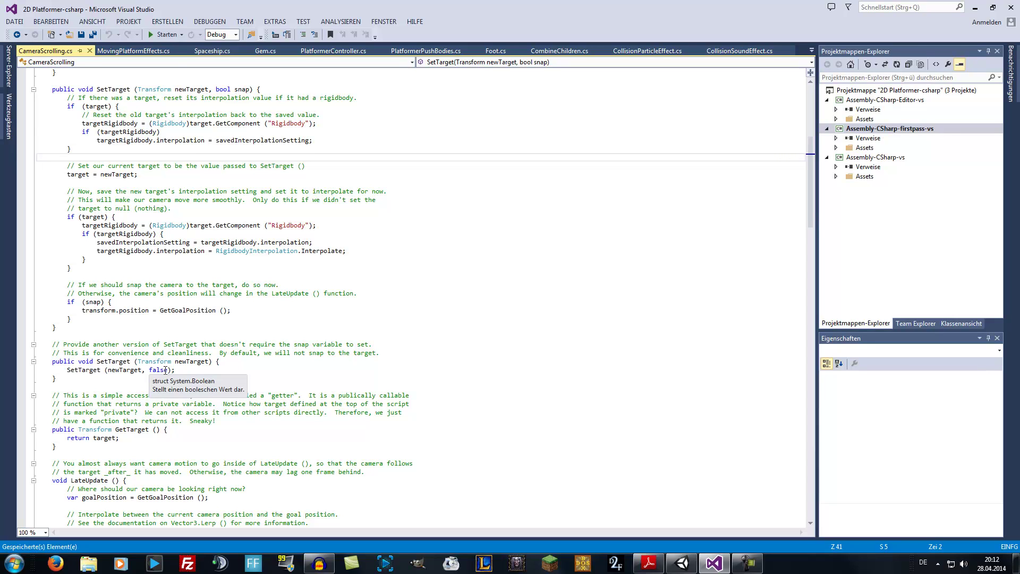
pyautogui.scroll(3, 165, 370)
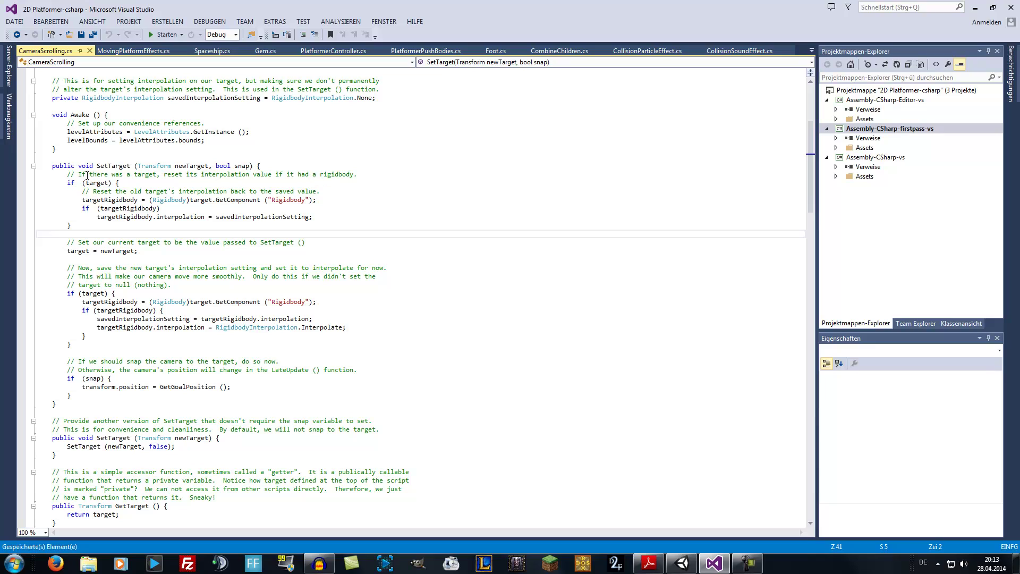
# Scroll through CameraScrolling.cs reviewing the targetRigidbody declaration and SetTarget code.
pyautogui.moveTo(96, 183)
pyautogui.scroll(3, 255, 232)
pyautogui.scroll(2, 255, 233)
pyautogui.scroll(1, 258, 232)
pyautogui.scroll(1, 260, 231)
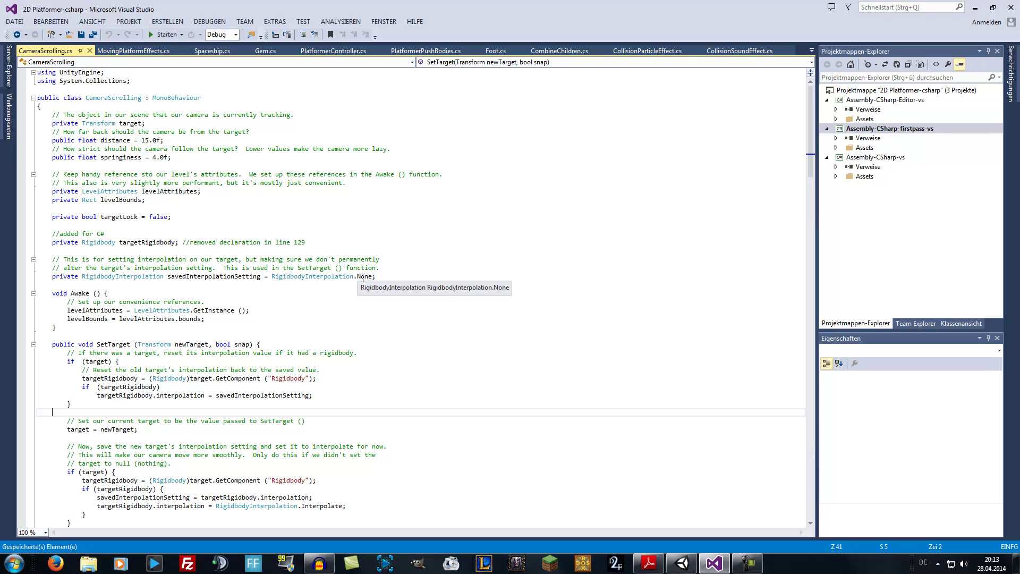
pyautogui.scroll(-1, 319, 279)
pyautogui.scroll(-3, 248, 282)
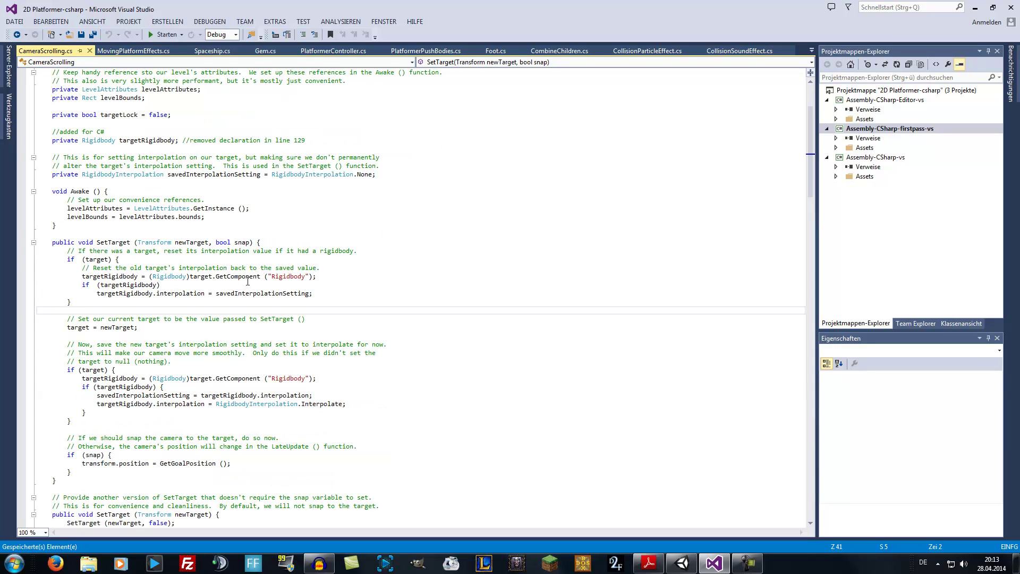
pyautogui.scroll(-3, 213, 281)
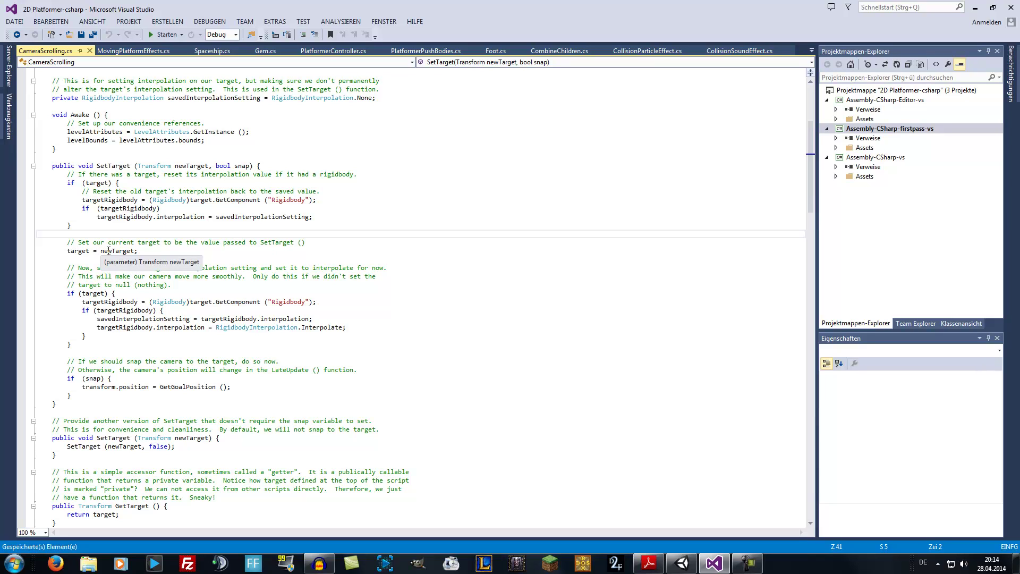
pyautogui.scroll(-3, 173, 262)
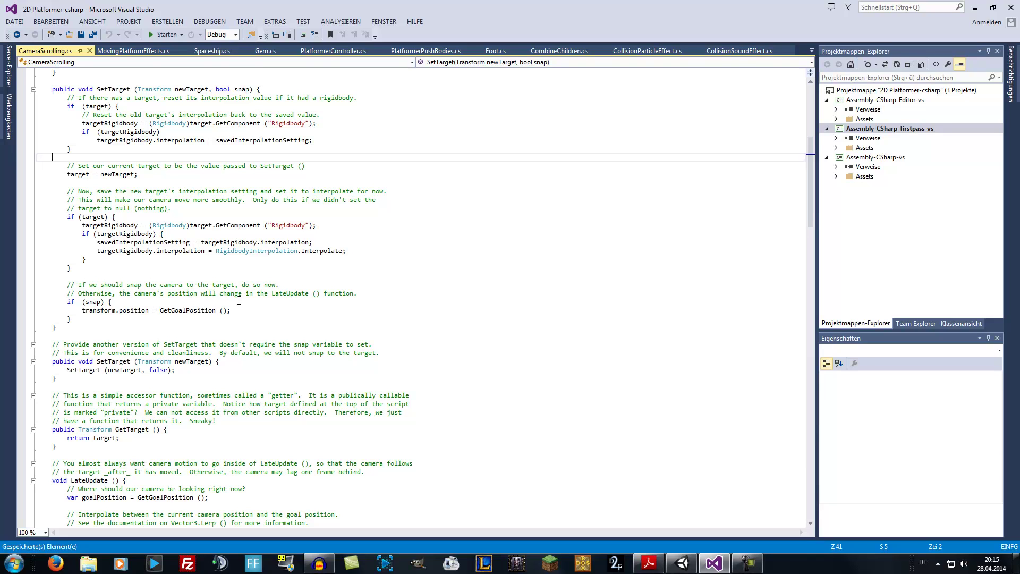
pyautogui.scroll(-2, 94, 269)
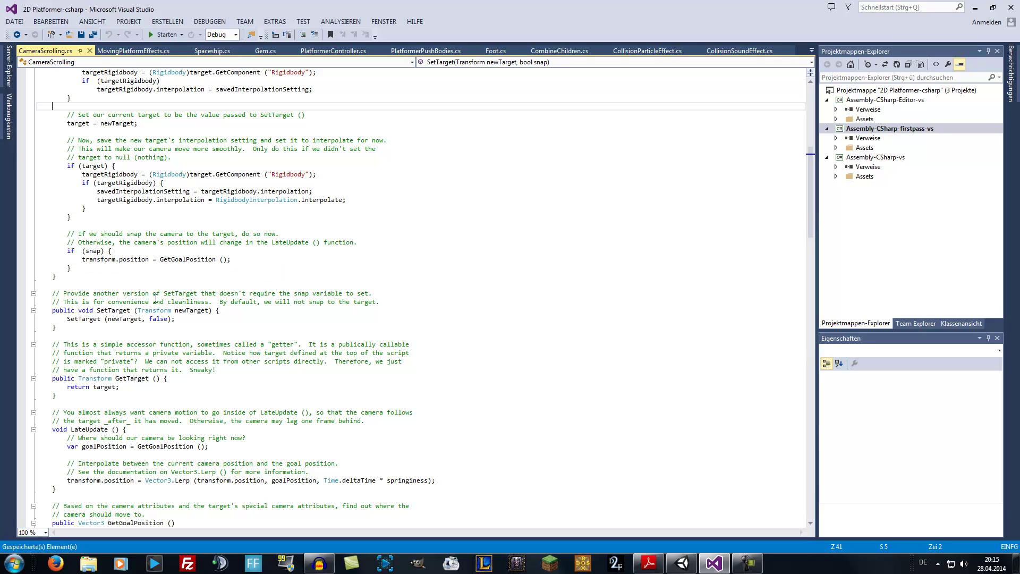
pyautogui.scroll(5, 201, 289)
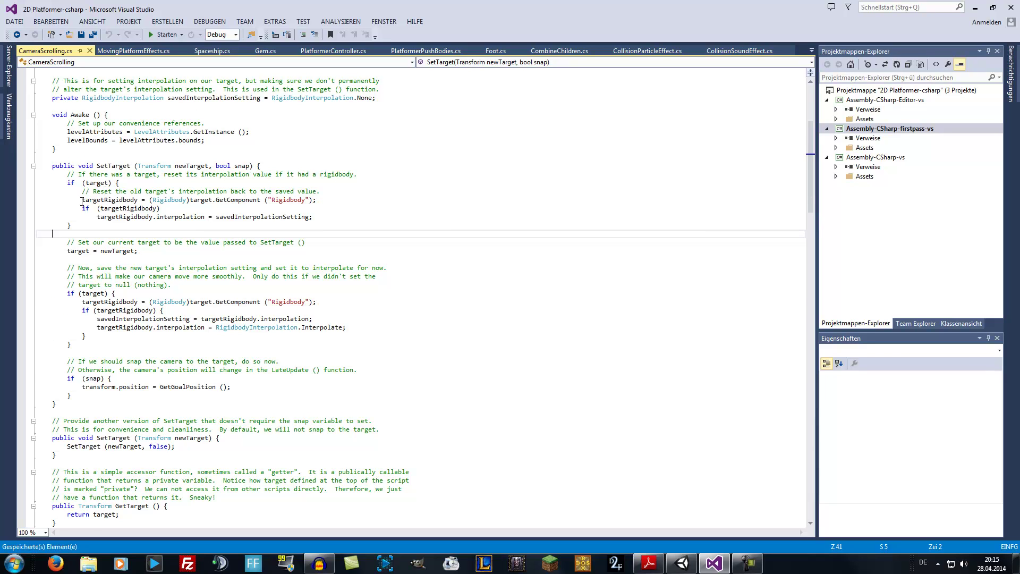
pyautogui.scroll(-4, 110, 182)
# Play the level, switching control to Spaceship, Player, then Spaceship again, and stop playing.
pyautogui.click(689, 566)
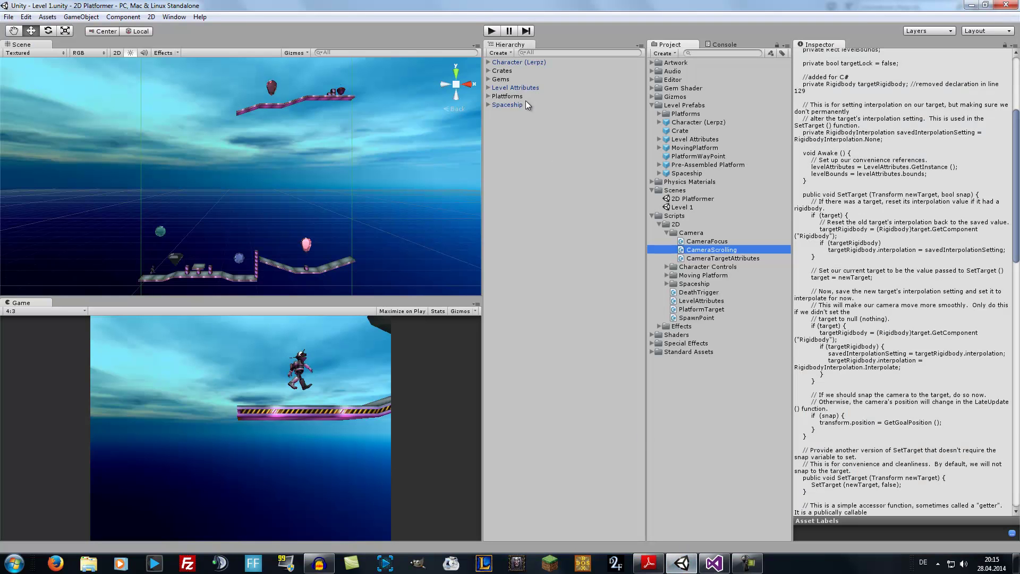
pyautogui.click(492, 31)
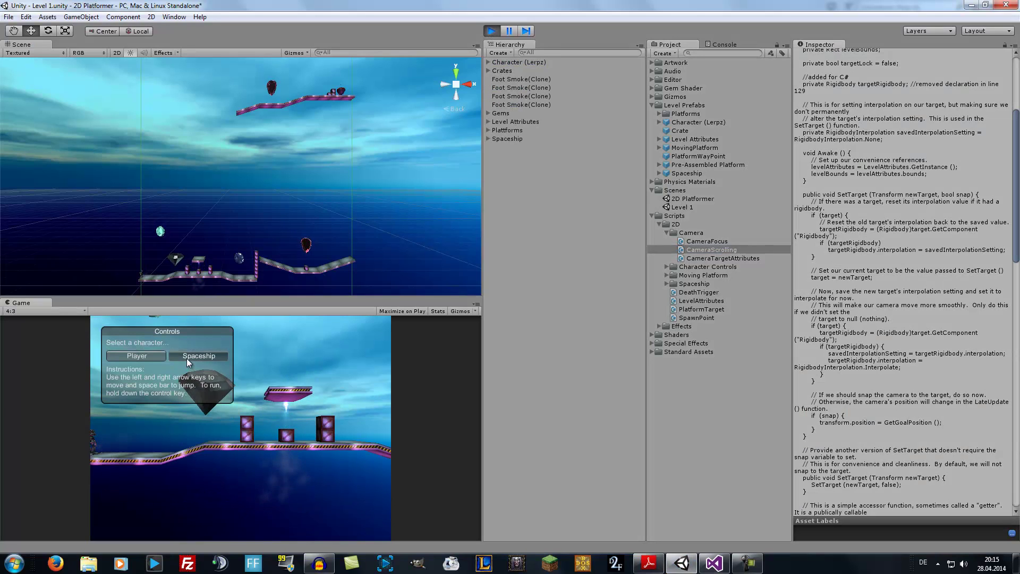
pyautogui.click(186, 356)
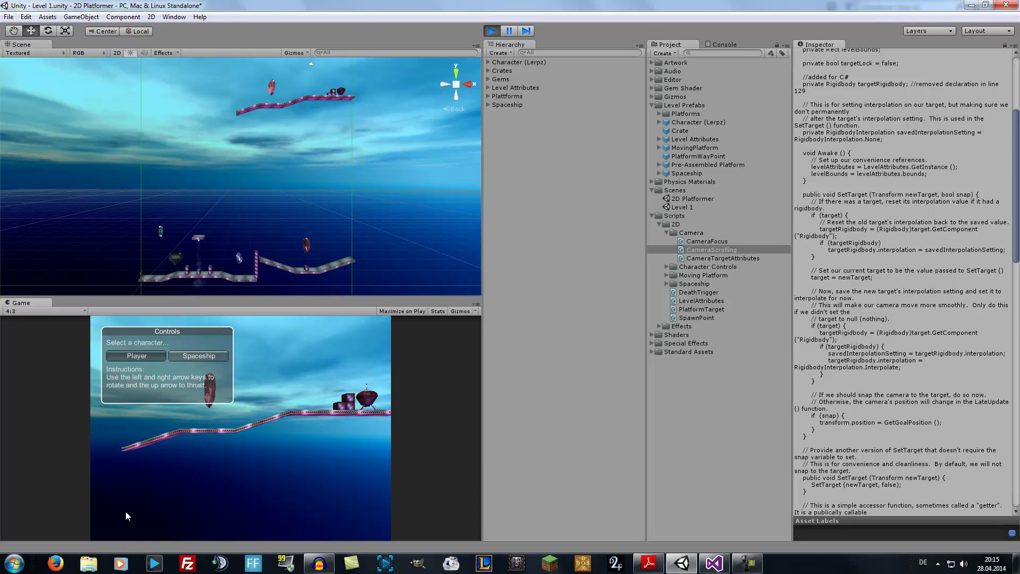
pyautogui.click(136, 355)
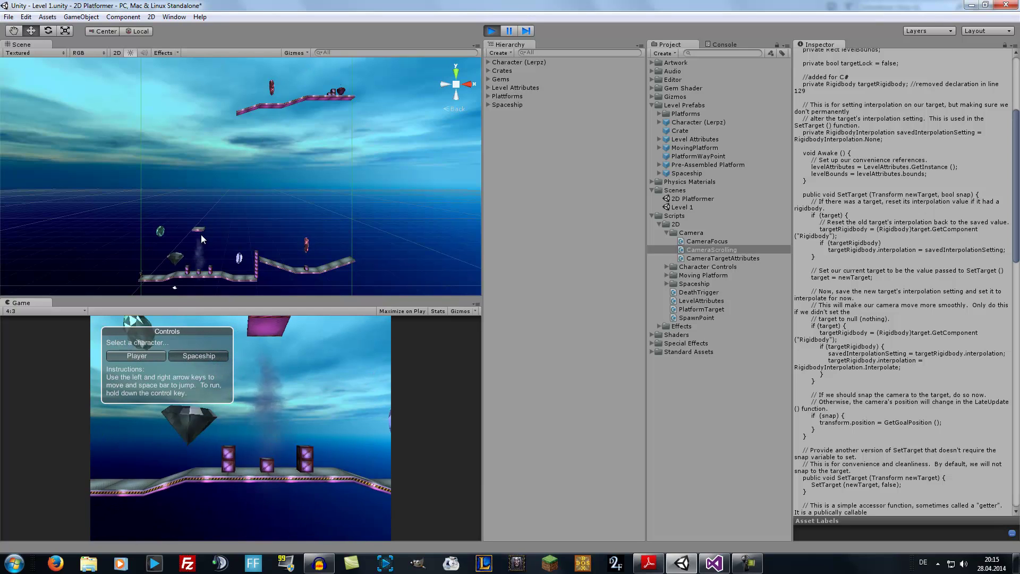
pyautogui.click(184, 355)
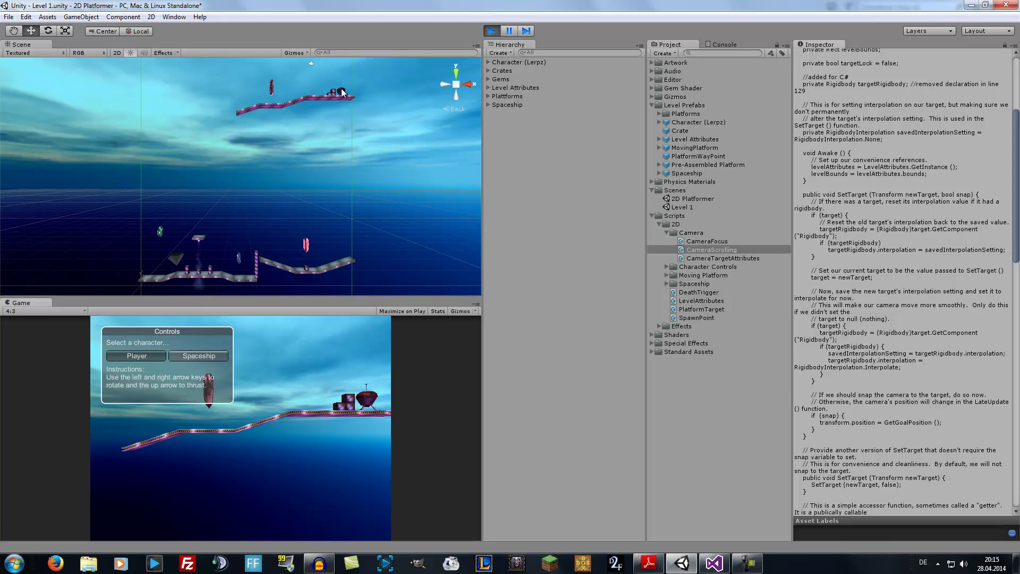
pyautogui.click(494, 30)
# Change SetTarget(newTarget, false) to SetTarget(newTarget, true) in CameraScrolling.cs and save.
pyautogui.click(715, 564)
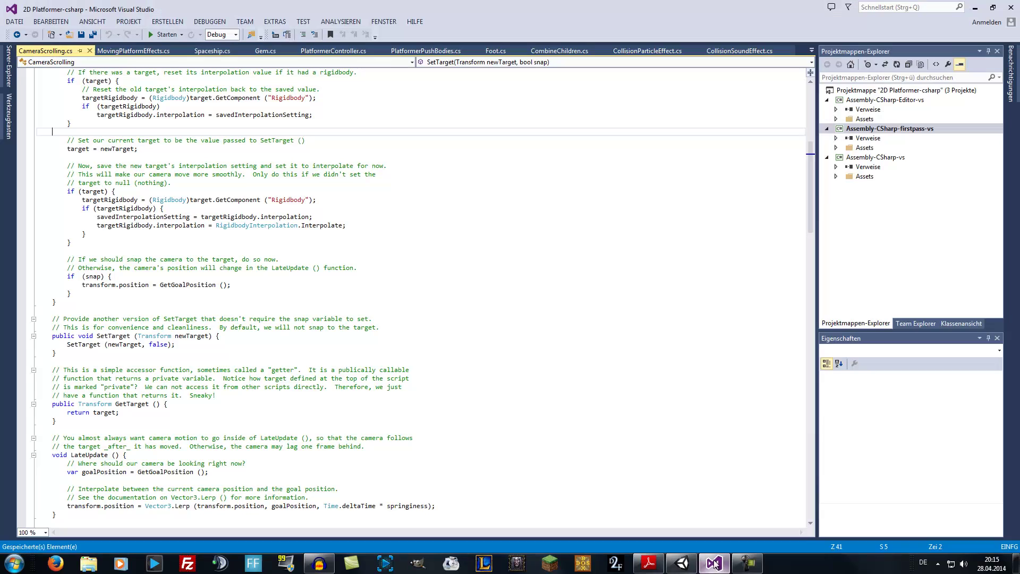
pyautogui.doubleClick(151, 346)
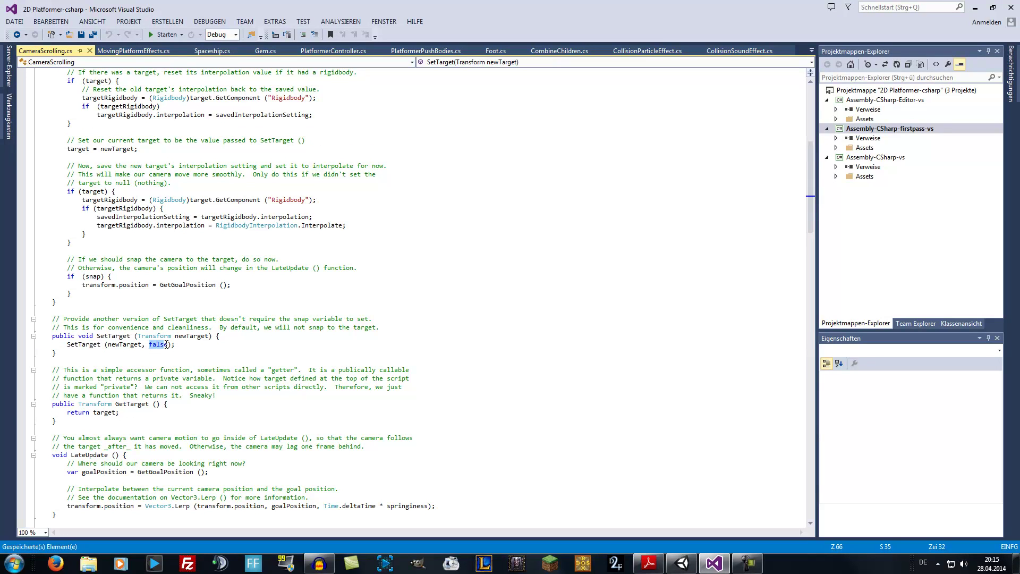
pyautogui.write('true')
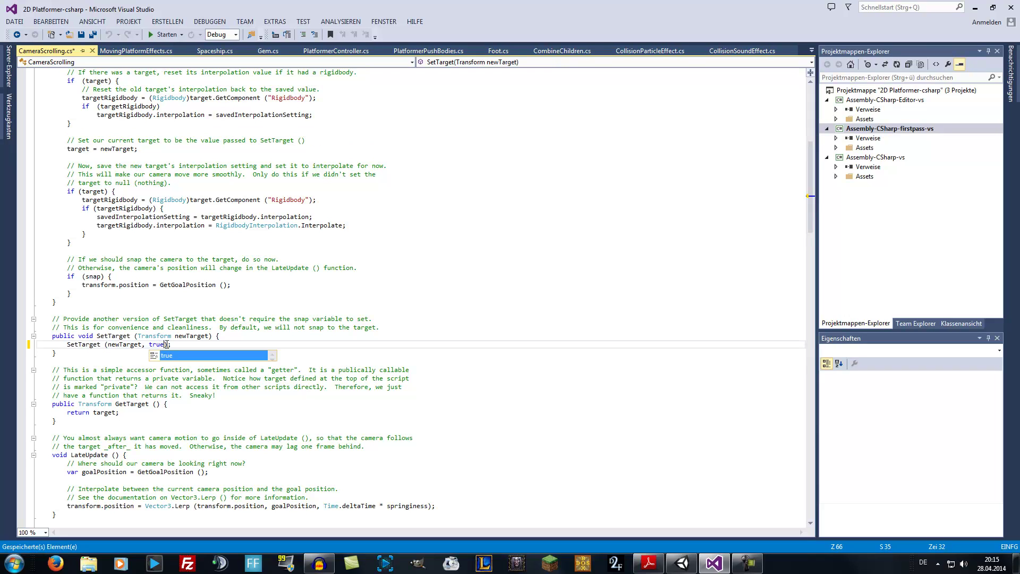
pyautogui.click(153, 285)
pyautogui.click(93, 35)
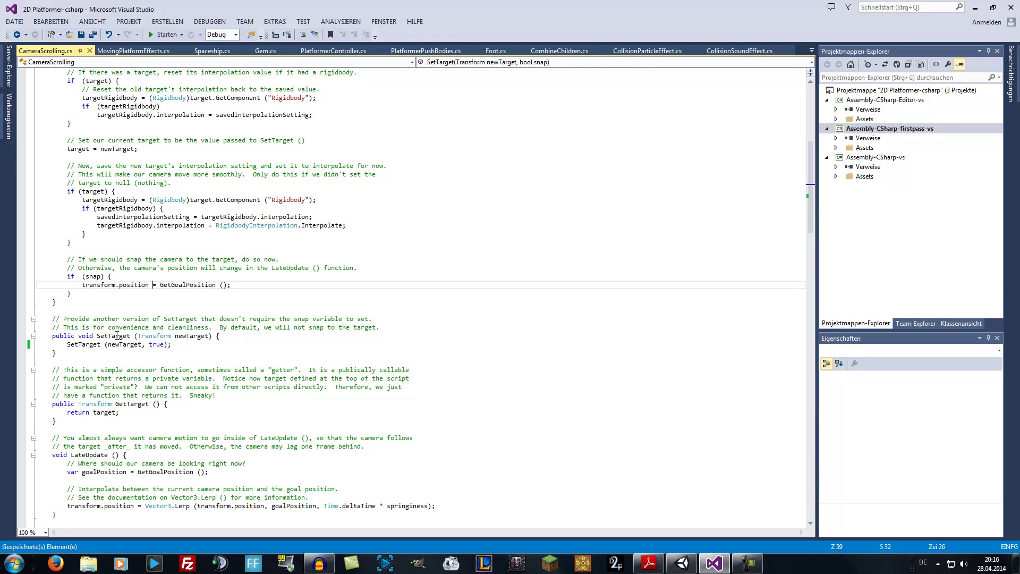
pyautogui.click(682, 563)
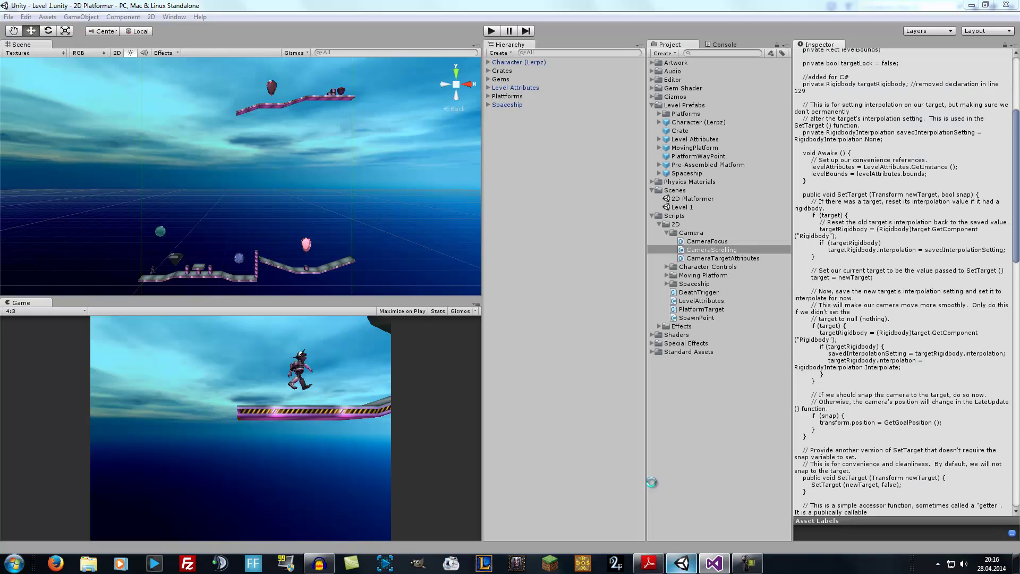
# Play the level, switching the camera between Player and Spaceship several times, then stop.
pyautogui.click(492, 32)
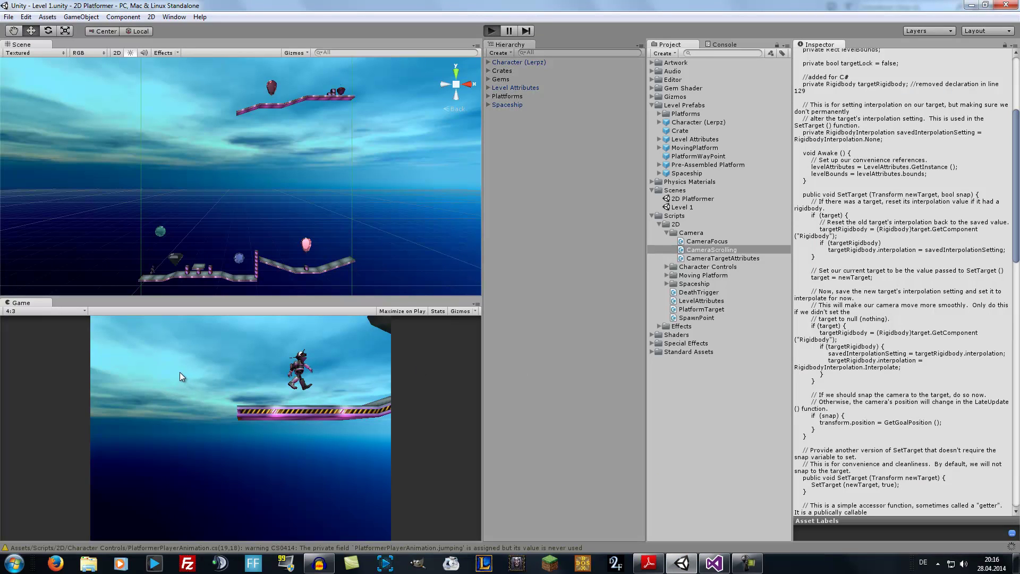
pyautogui.click(183, 356)
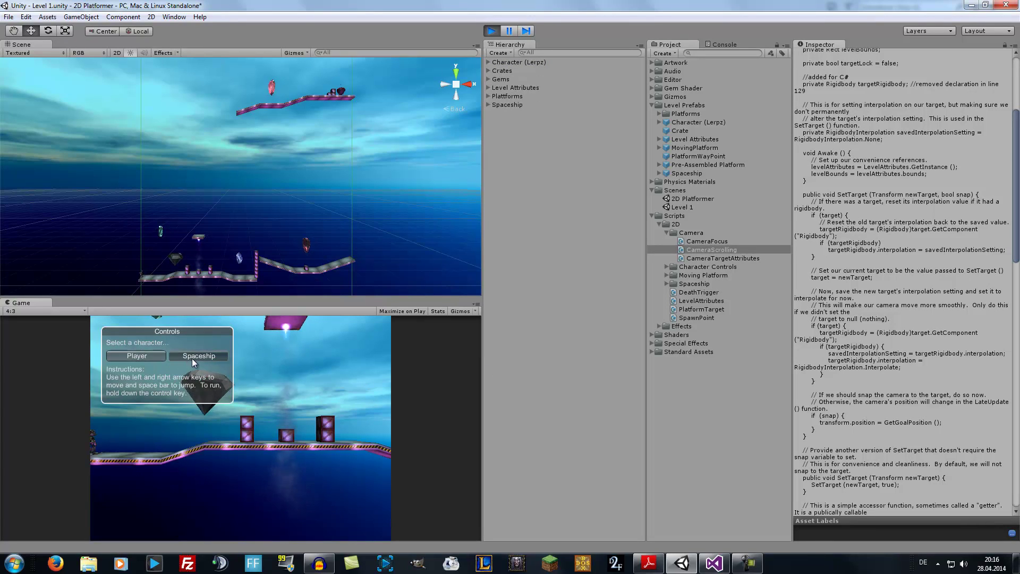
pyautogui.click(192, 358)
pyautogui.click(124, 356)
pyautogui.click(179, 358)
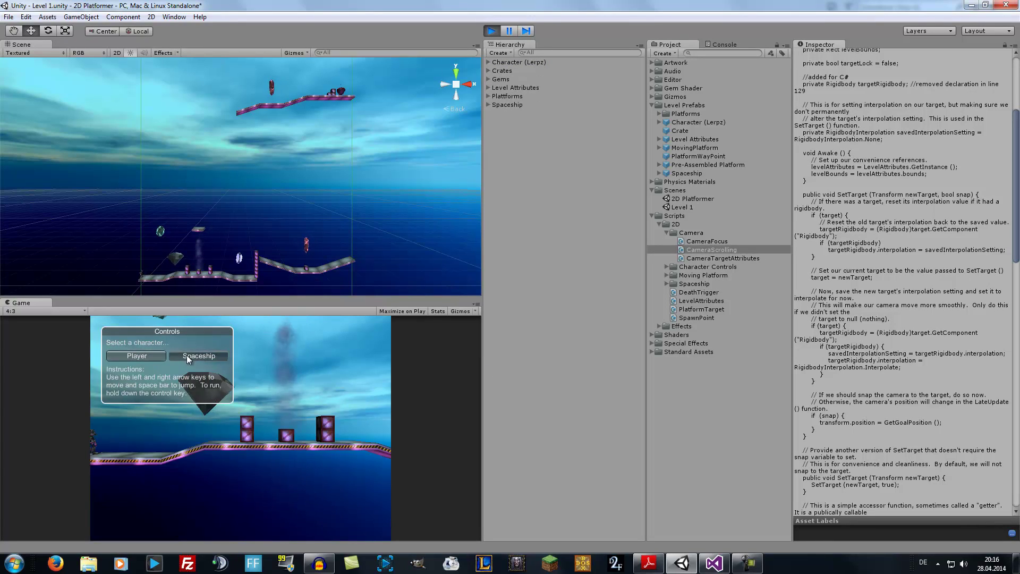
pyautogui.click(180, 356)
pyautogui.click(148, 354)
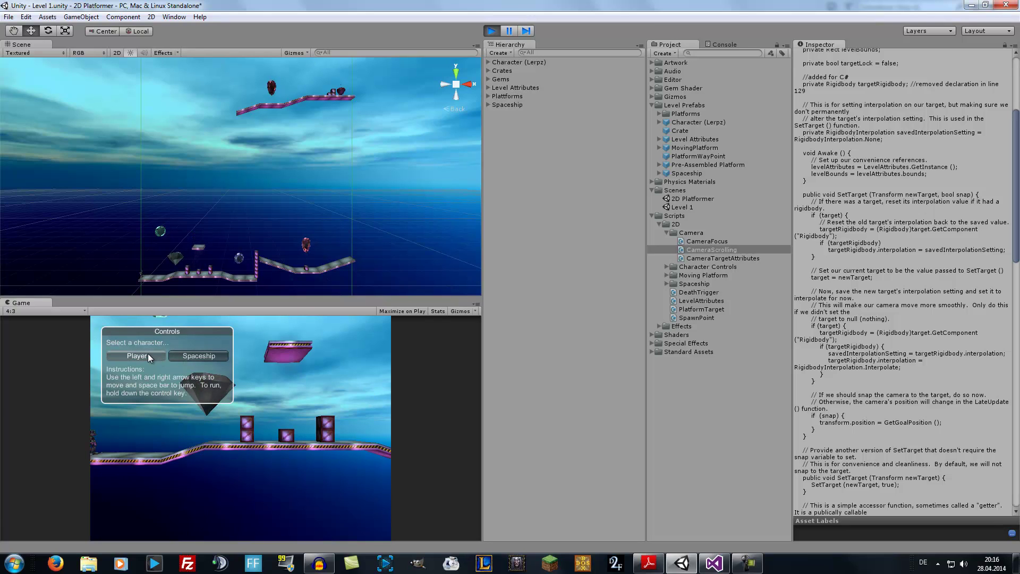
pyautogui.click(177, 356)
pyautogui.click(492, 30)
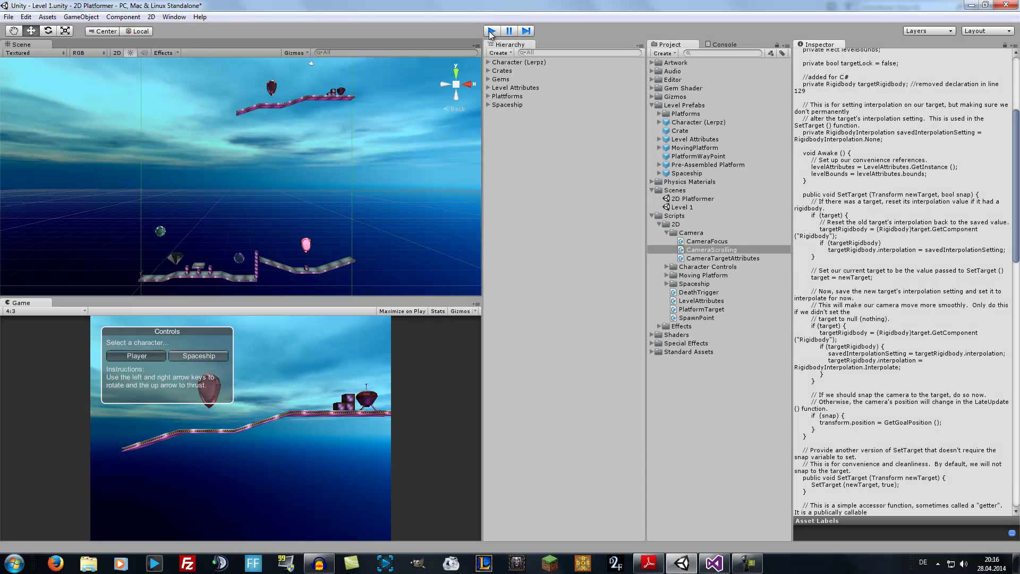
pyautogui.click(709, 560)
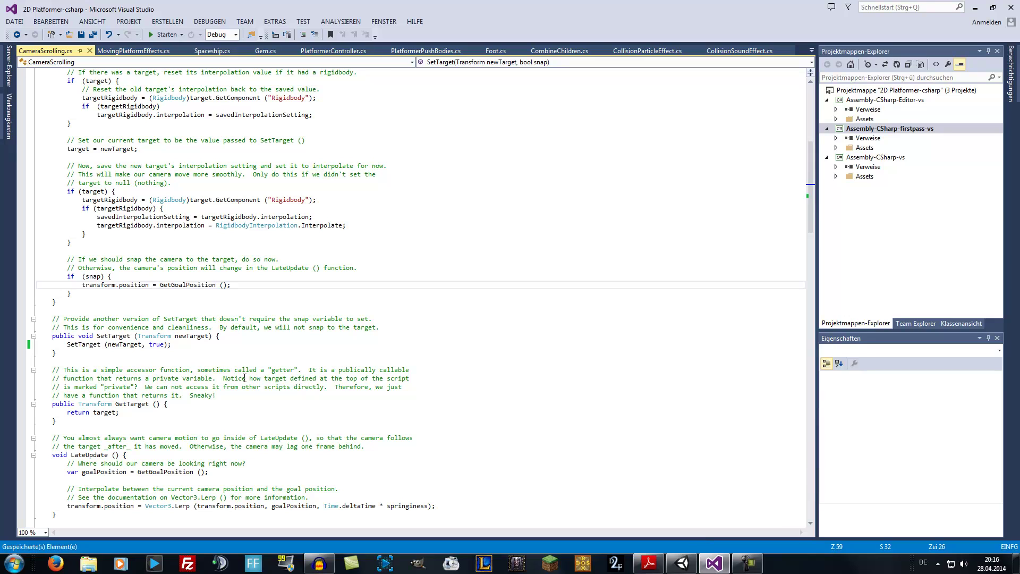
# Change SetTarget(newTarget, true) back to SetTarget(newTarget, false) and save the script.
pyautogui.doubleClick(157, 344)
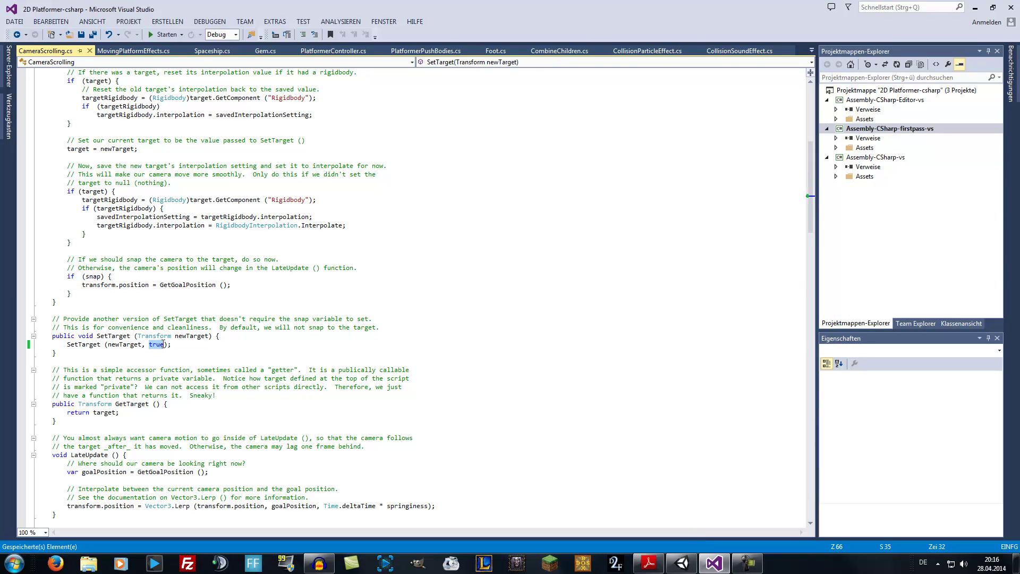
pyautogui.write('false')
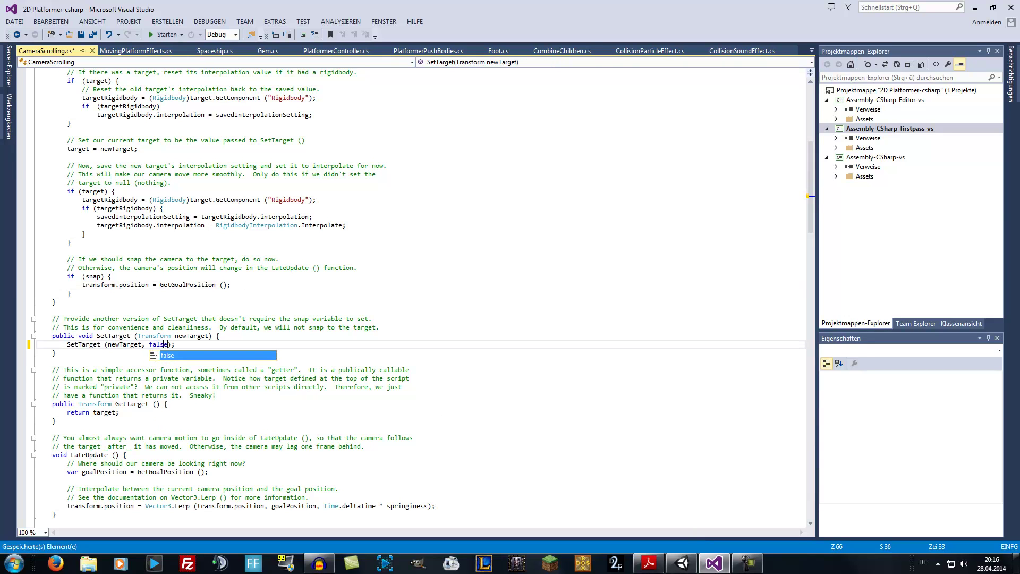
pyautogui.click(160, 319)
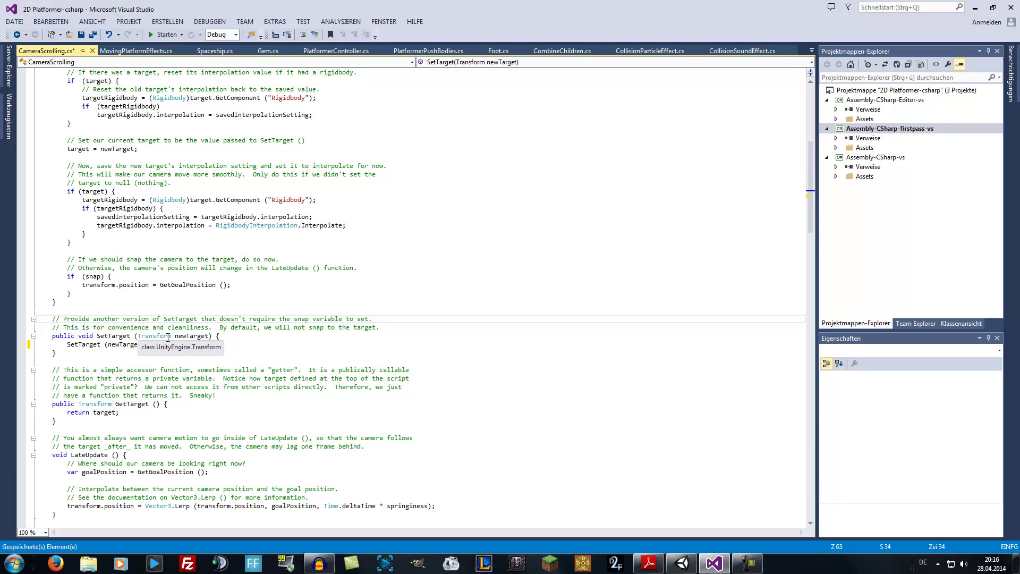
pyautogui.click(92, 35)
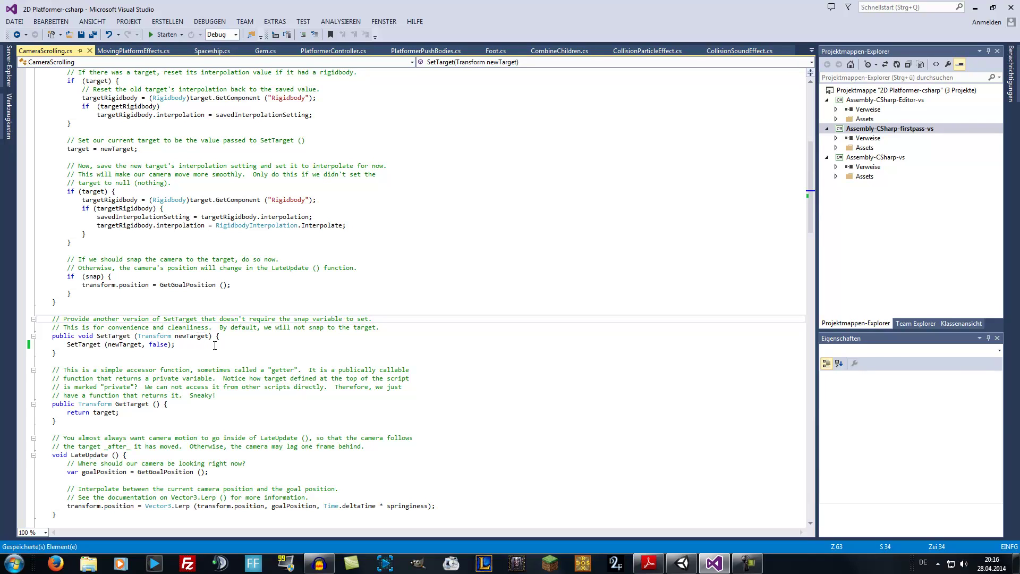
pyautogui.scroll(5, 217, 278)
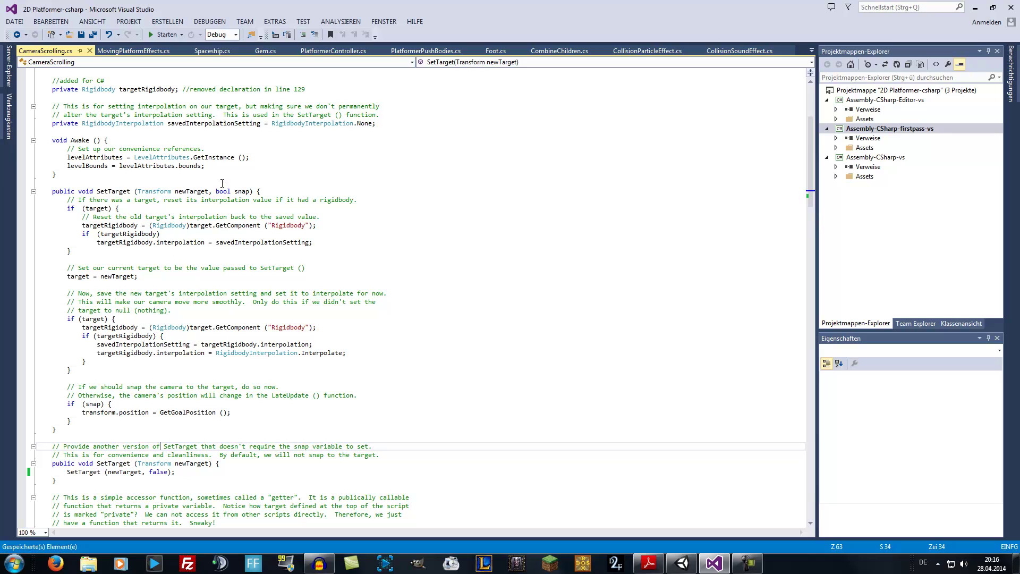
pyautogui.scroll(-1, 212, 229)
pyautogui.scroll(-5, 164, 278)
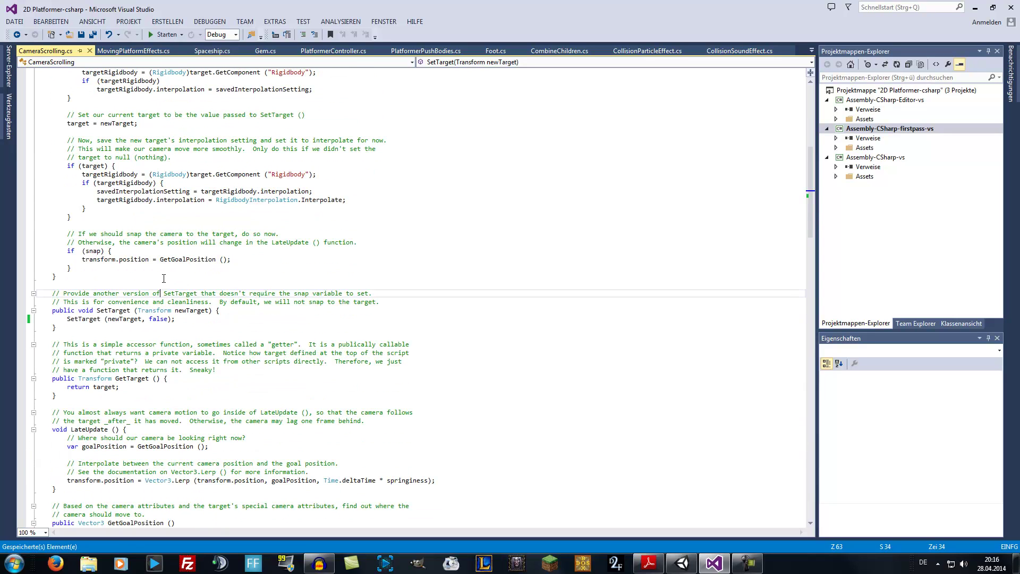
# Read further through the tutorial PDF before returning to the CameraScrolling code.
pyautogui.click(649, 563)
pyautogui.scroll(-1, 321, 293)
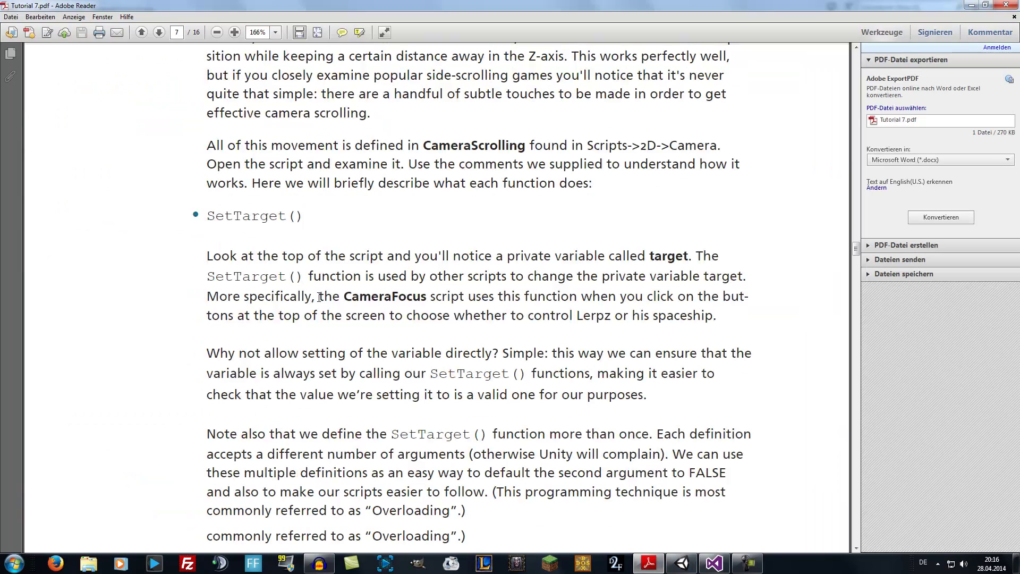
pyautogui.scroll(-5, 361, 340)
pyautogui.scroll(-1, 393, 372)
pyautogui.scroll(-3, 427, 409)
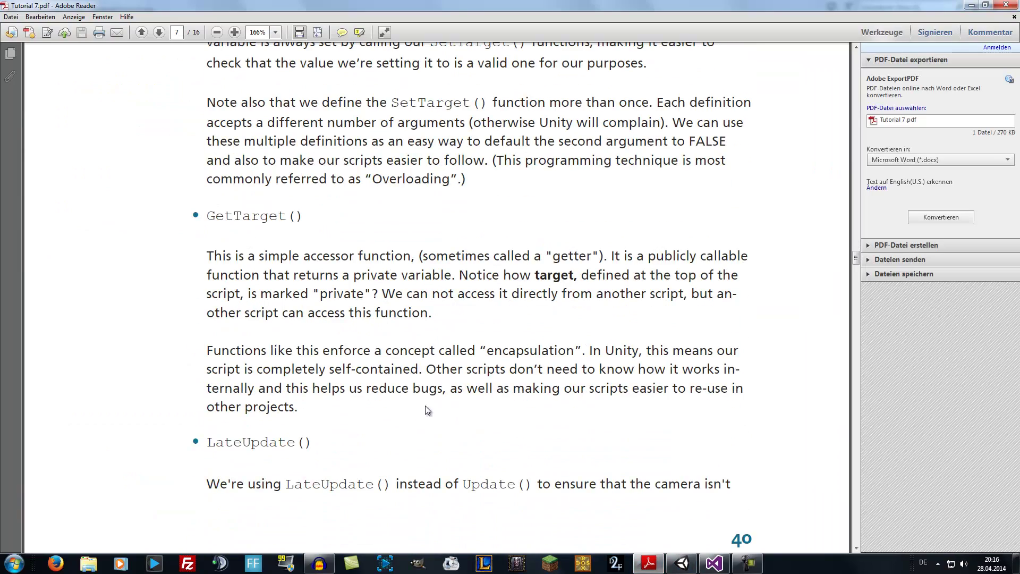
pyautogui.click(713, 563)
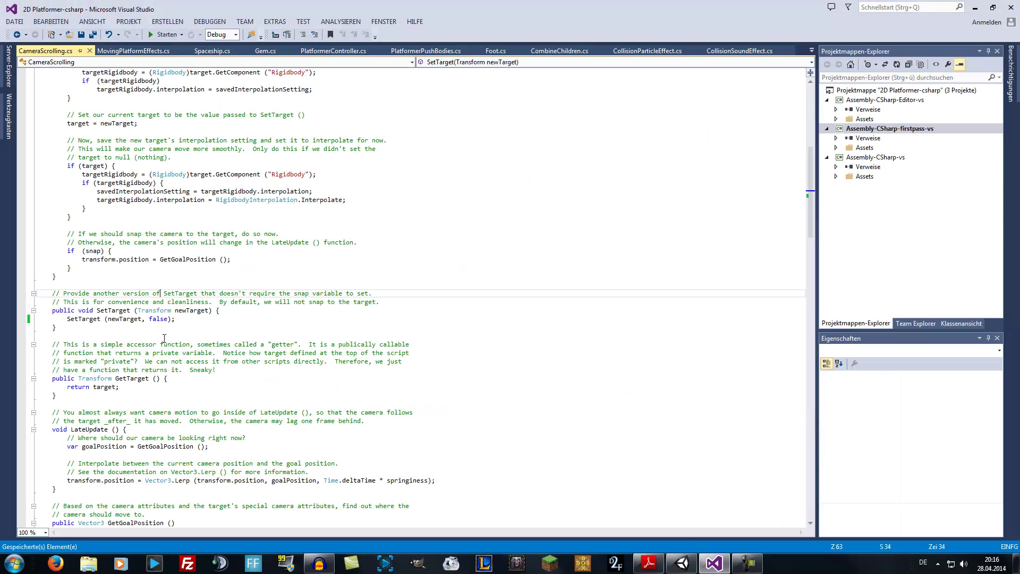
pyautogui.scroll(-3, 131, 340)
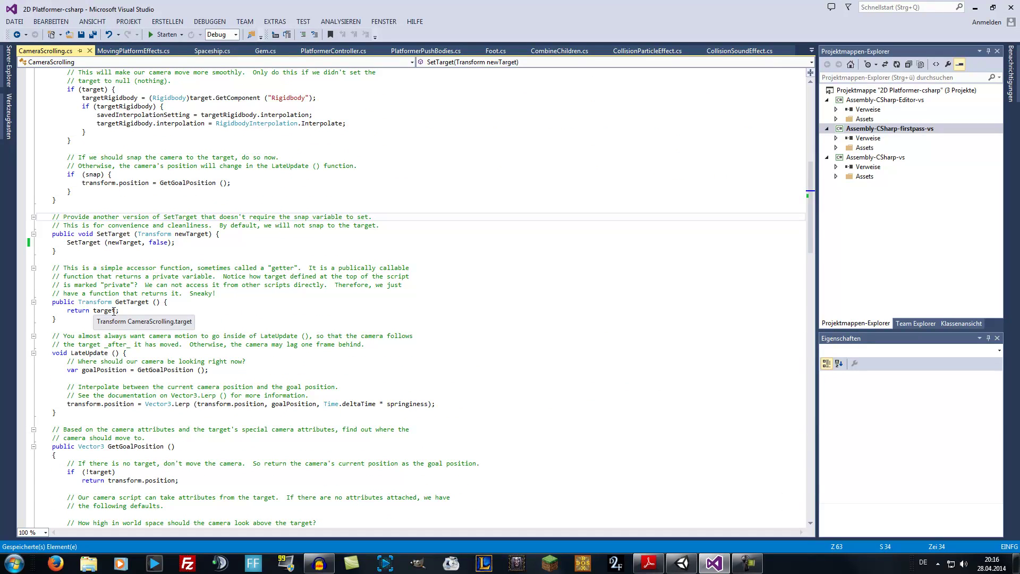
pyautogui.click(648, 563)
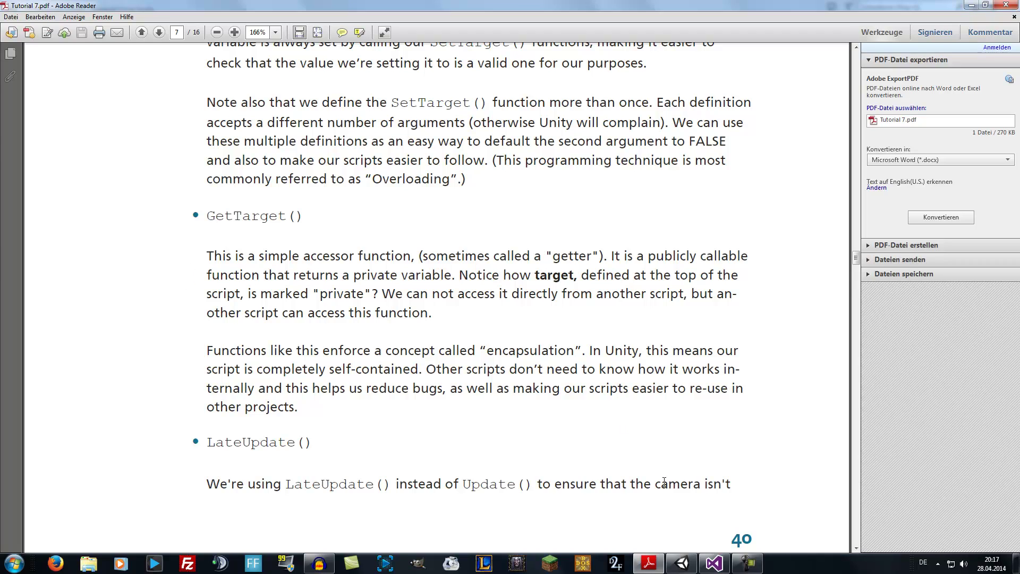
pyautogui.click(715, 563)
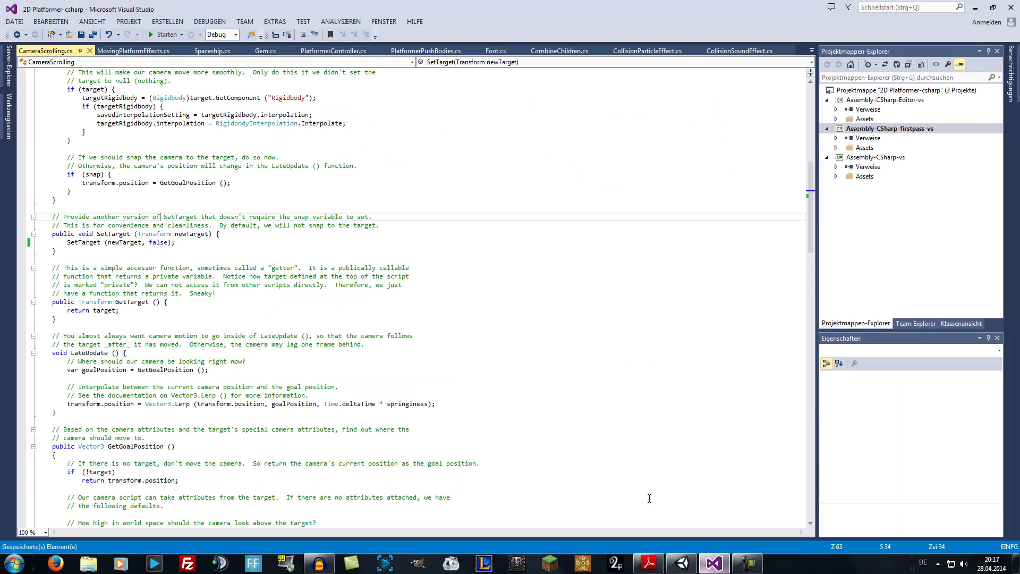
pyautogui.scroll(9, 191, 216)
pyautogui.scroll(3, 191, 216)
pyautogui.scroll(4, 192, 216)
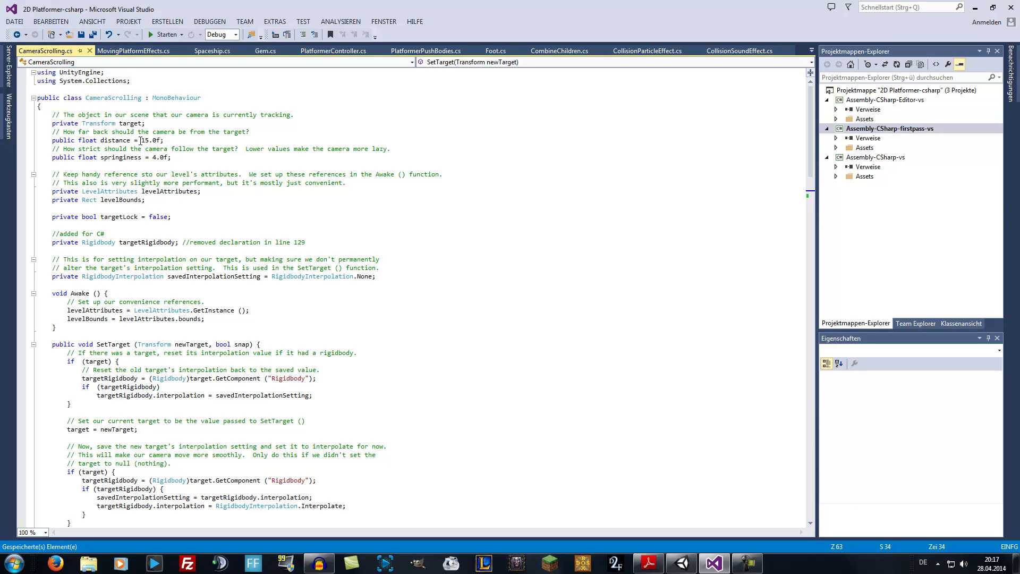
pyautogui.scroll(-15, 141, 204)
pyautogui.scroll(-15, 142, 205)
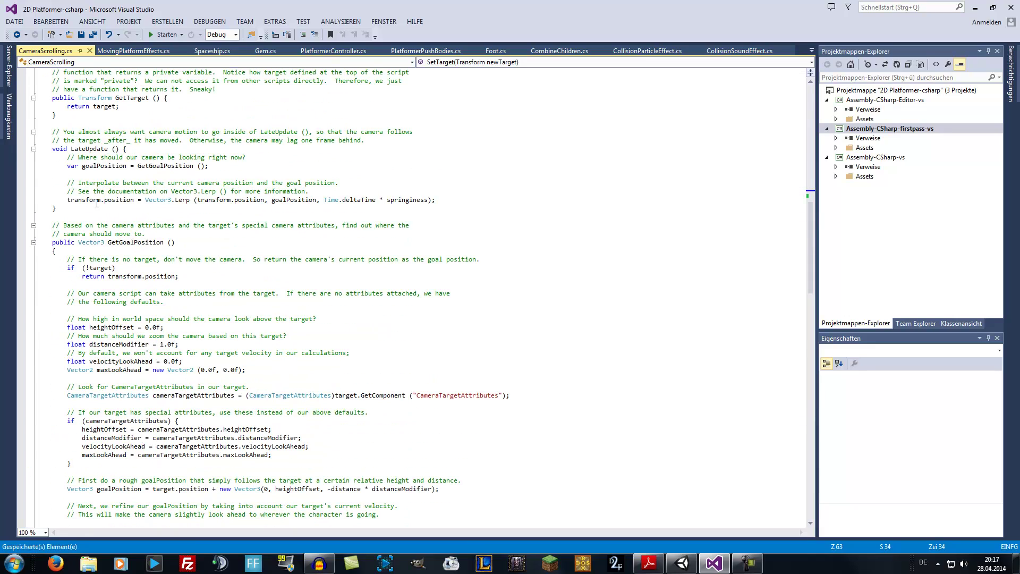
pyautogui.scroll(1, 117, 140)
pyautogui.scroll(14, 117, 140)
pyautogui.scroll(11, 117, 139)
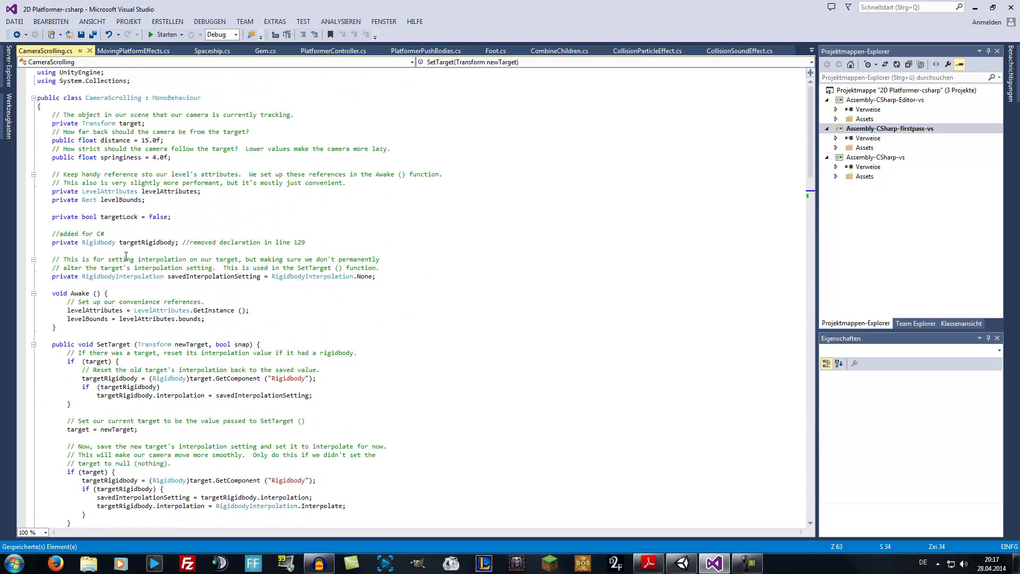
pyautogui.scroll(1, 117, 139)
pyautogui.scroll(1, 117, 139)
pyautogui.scroll(-6, 147, 226)
pyautogui.scroll(-6, 143, 233)
pyautogui.scroll(-4, 136, 256)
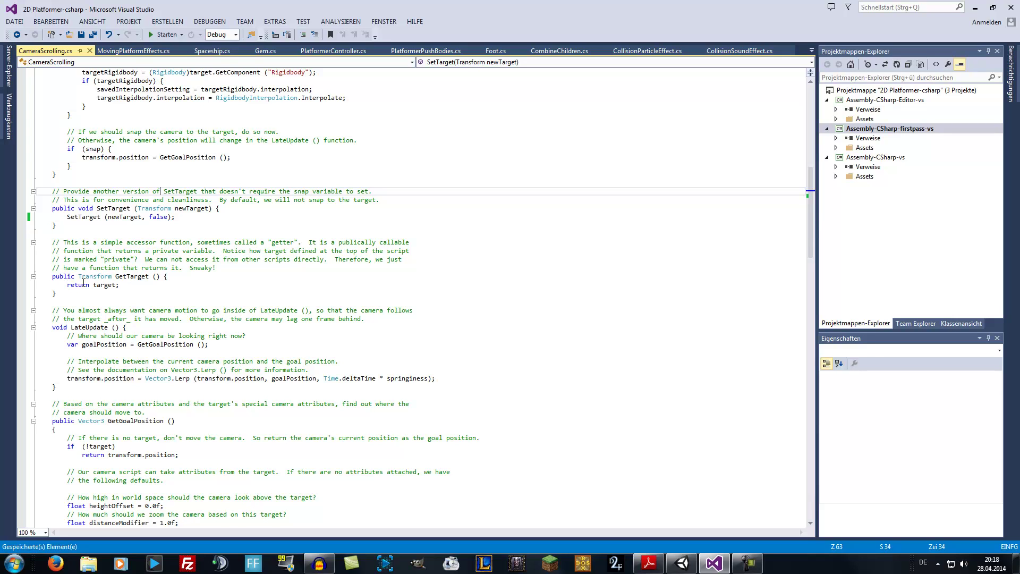
pyautogui.moveTo(105, 285)
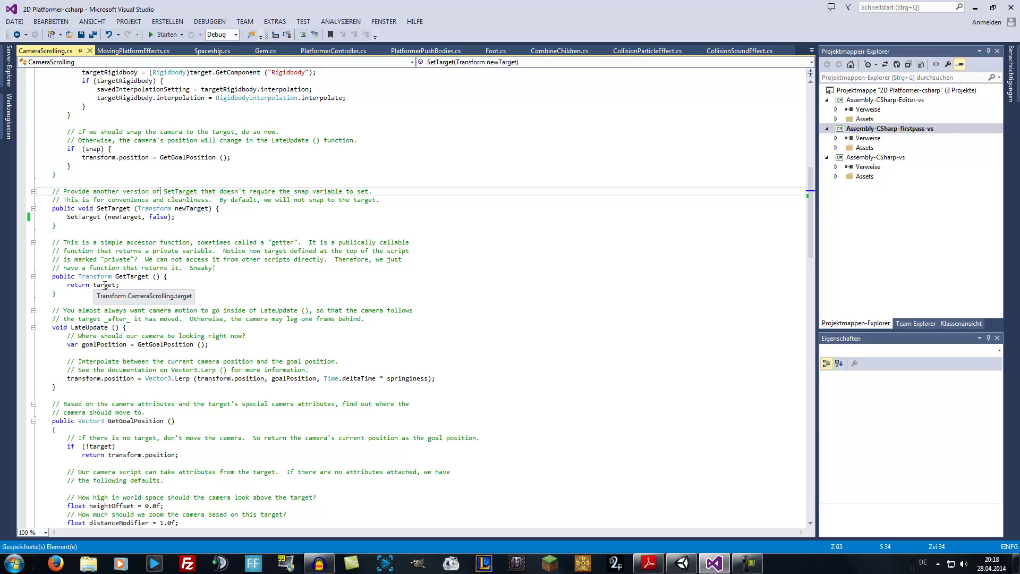
pyautogui.scroll(10, 105, 285)
pyautogui.scroll(3, 105, 284)
pyautogui.scroll(3, 106, 283)
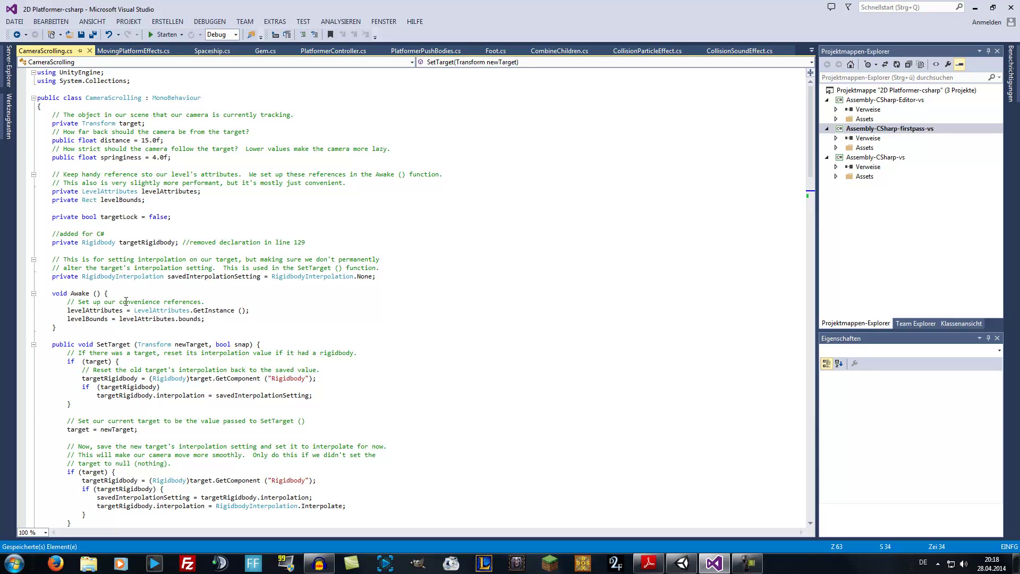
# Look over the SetTarget and GetTarget methods, then show the PDF's GetTarget() encapsulation notes.
pyautogui.scroll(-6, 126, 301)
pyautogui.scroll(-6, 90, 391)
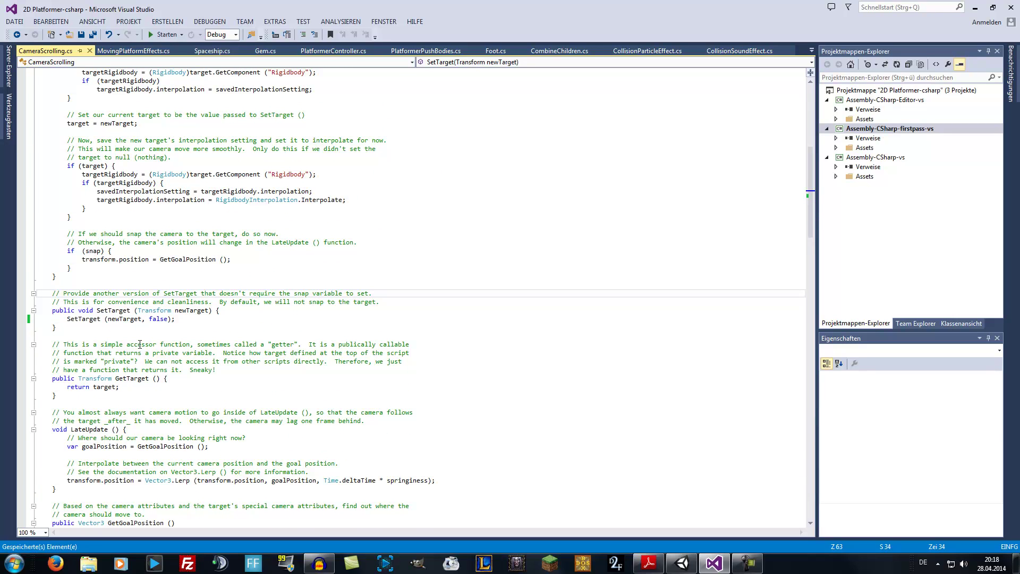
pyautogui.scroll(-1, 139, 344)
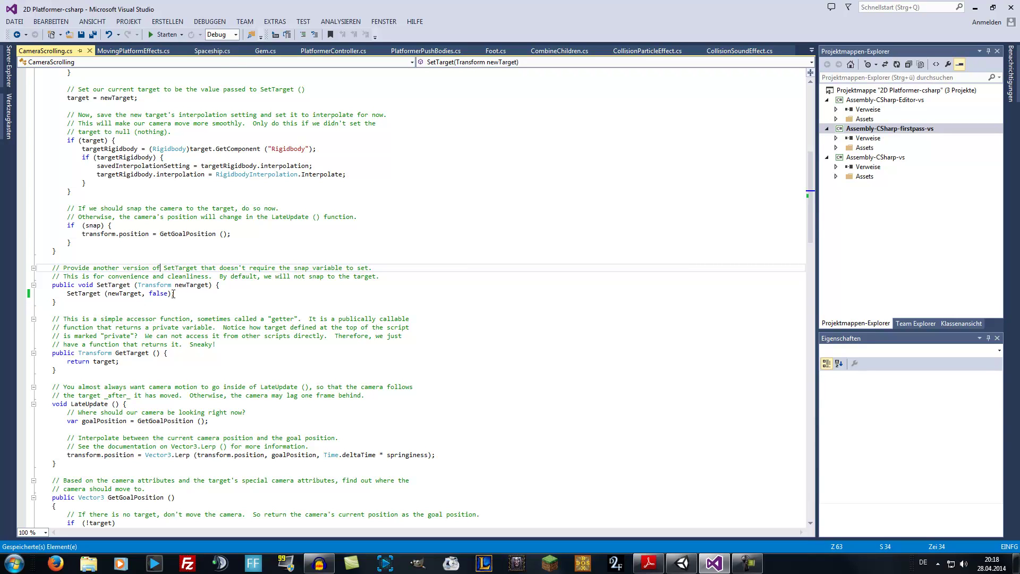
pyautogui.scroll(5, 173, 294)
pyautogui.scroll(3, 187, 311)
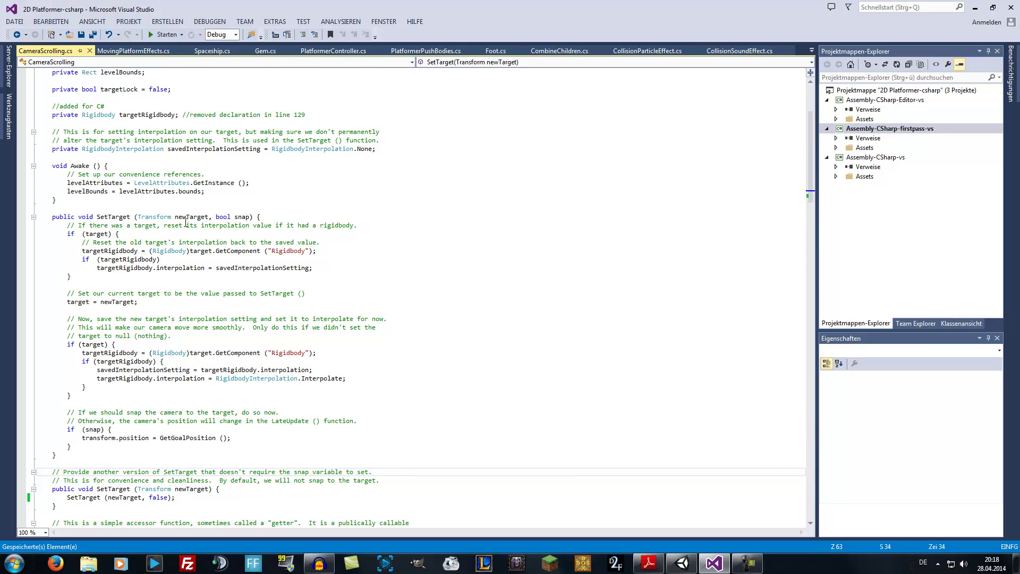
pyautogui.scroll(3, 127, 99)
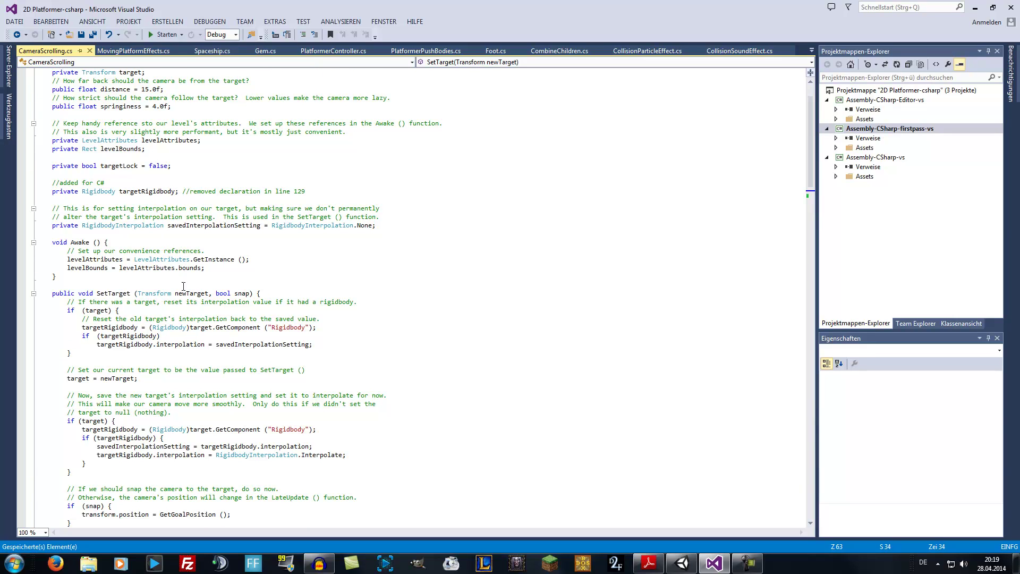
pyautogui.scroll(-6, 163, 318)
pyautogui.scroll(-2, 169, 310)
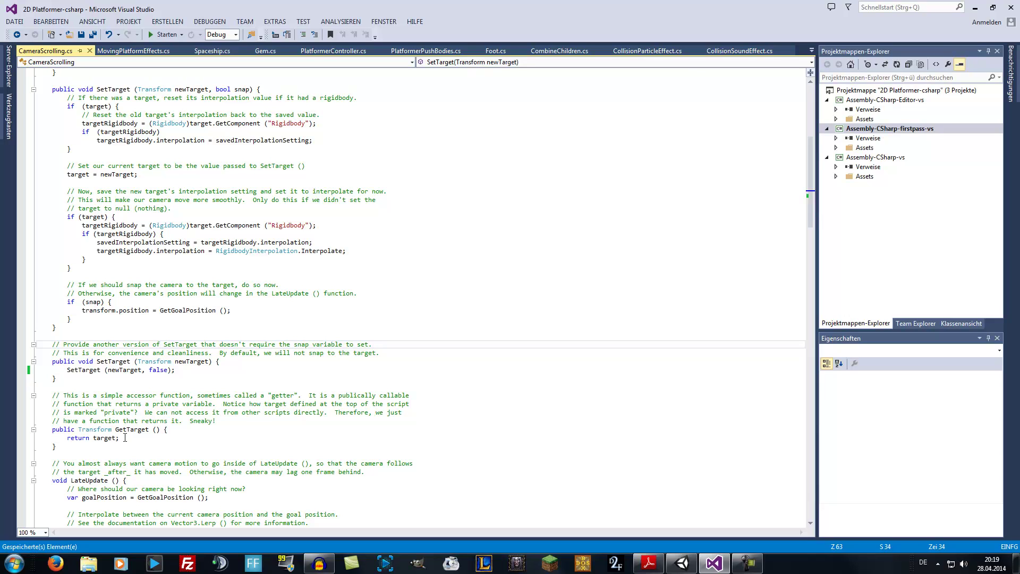
pyautogui.scroll(-1, 125, 417)
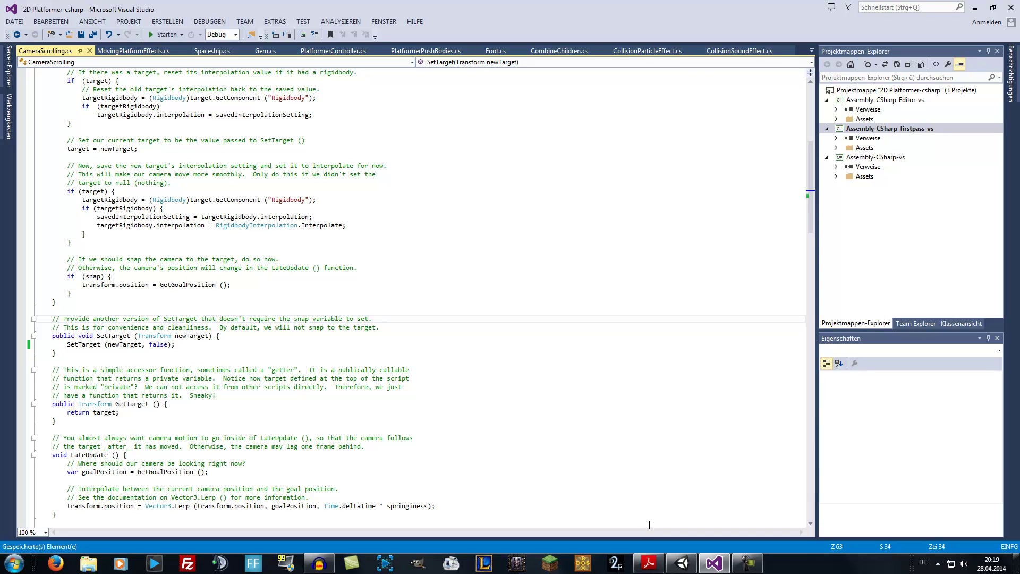
pyautogui.click(656, 571)
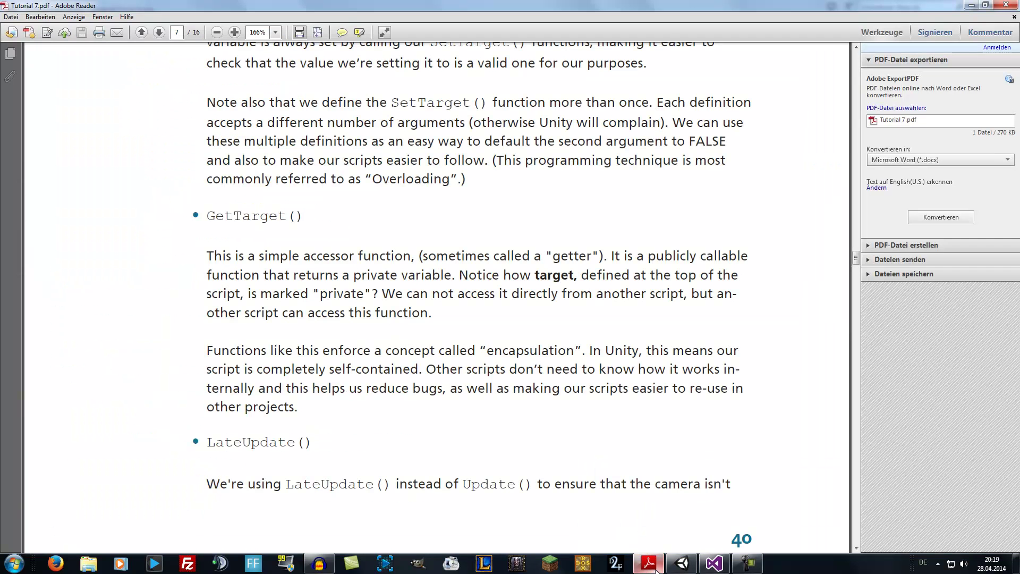